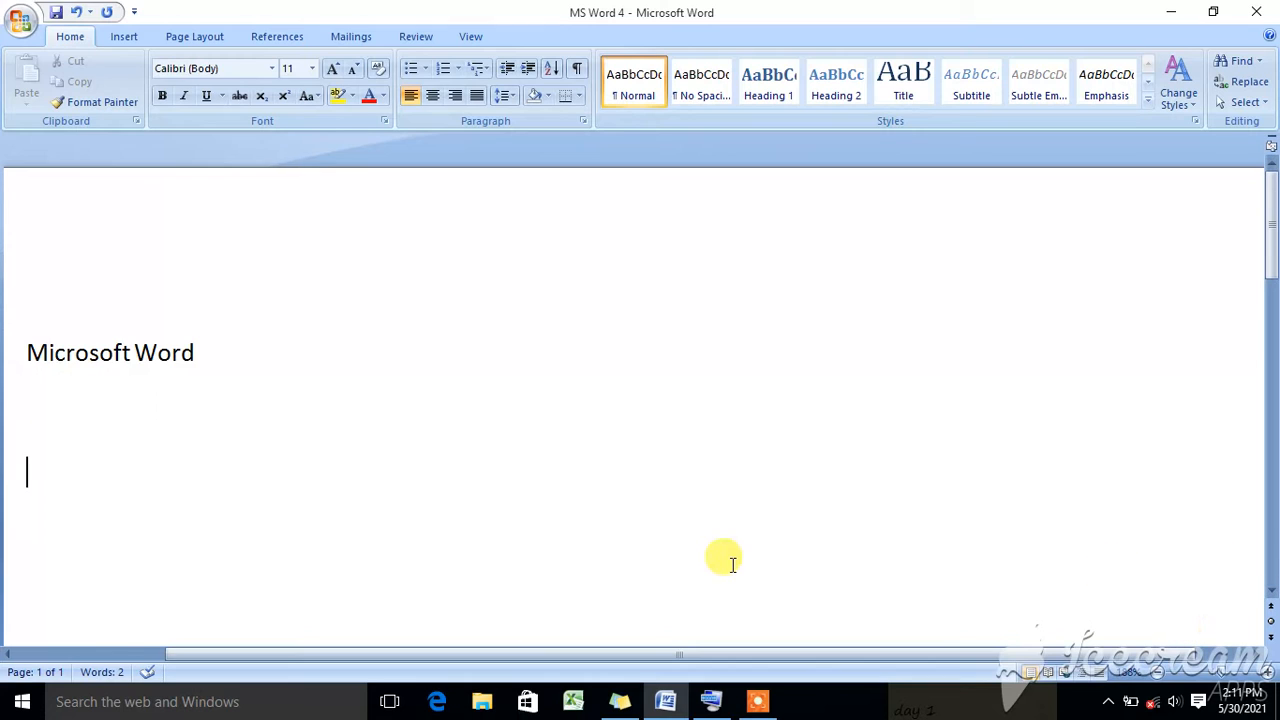
- Select the entire "Microsoft Word" text, make it bold, and clear the selection
left_click(214, 346)
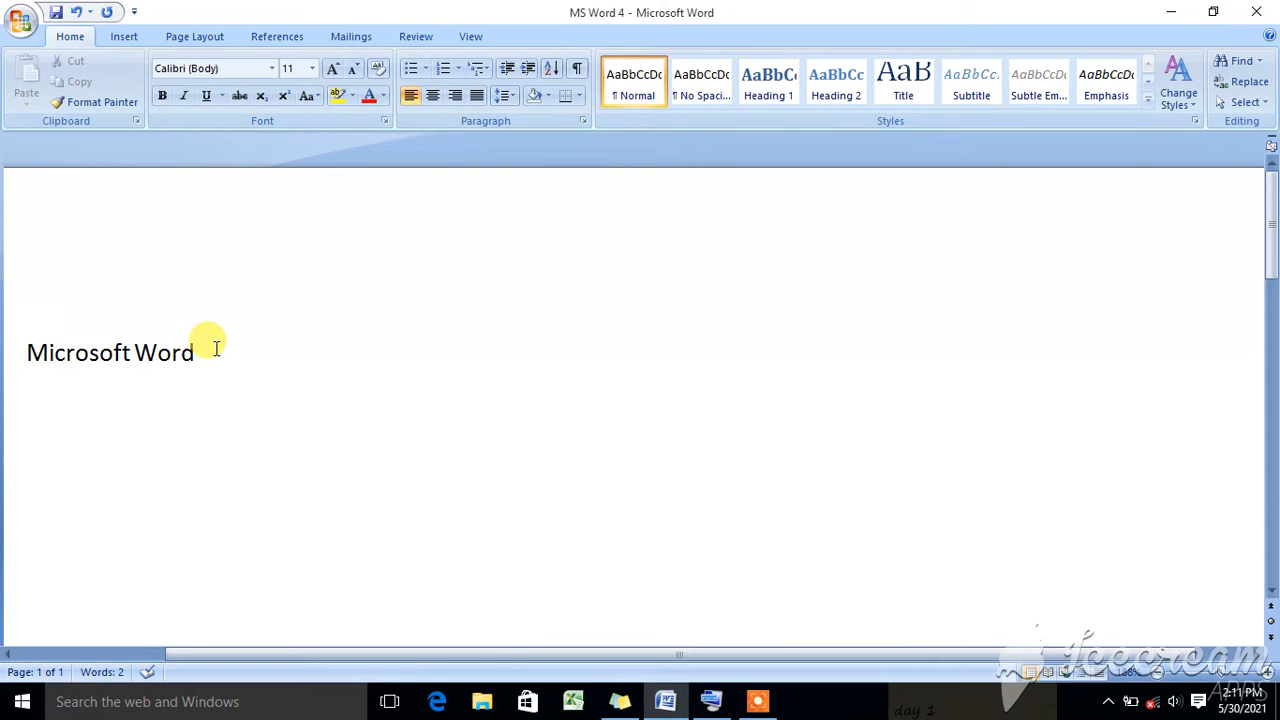
key("Left")
key("Left")
key("Left")
key("Left")
key("Right")
key("Right")
key("Right")
key("Right")
key("shift+Left")
key("shift+Left")
key("shift+Left")
key("shift+Left")
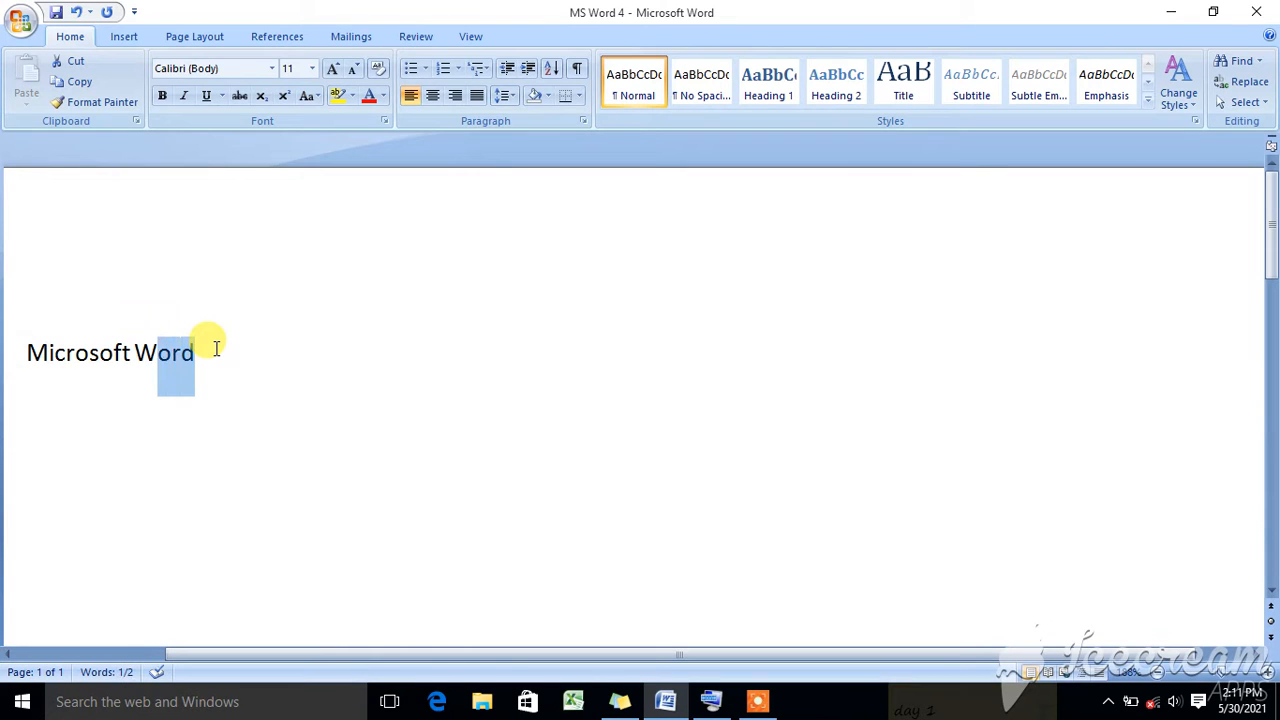
key("shift+Left")
key("shift+Left")
key("shift+Left")
key("shift+Left")
key("shift+Left")
key("shift+Left")
key("shift+Left")
key("shift+Left")
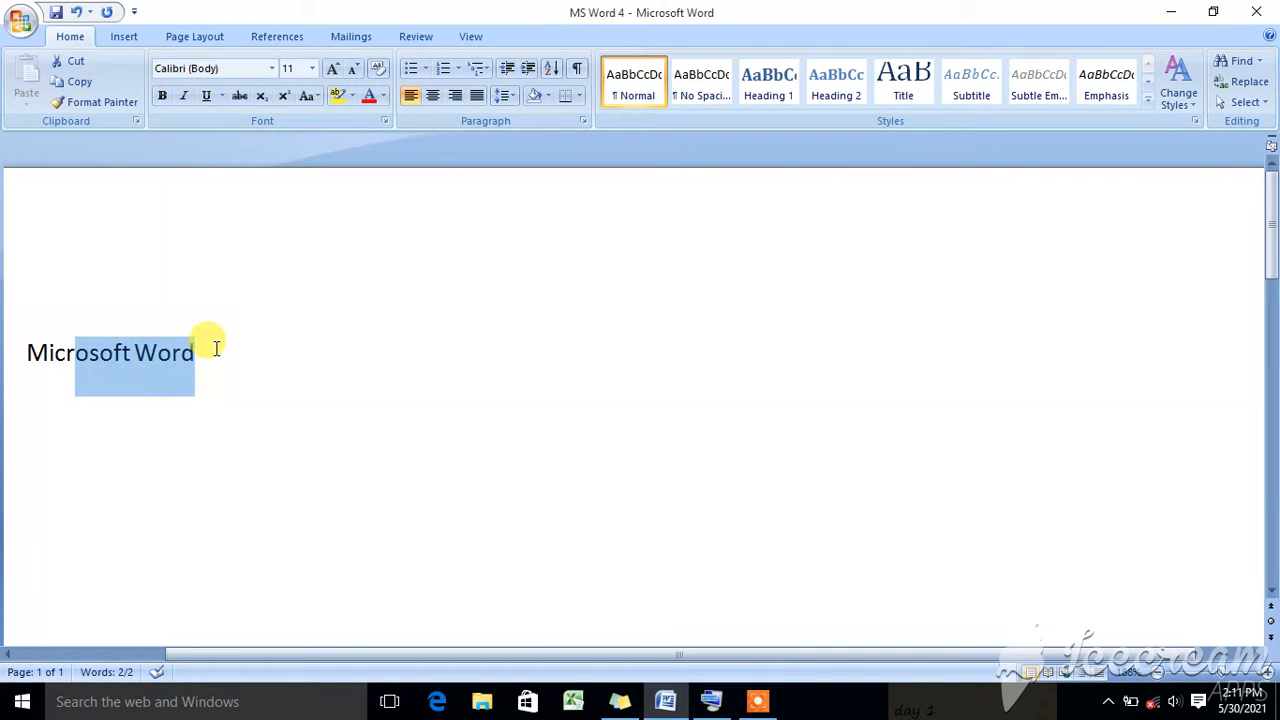
key("shift+Left")
key("ctrl+a")
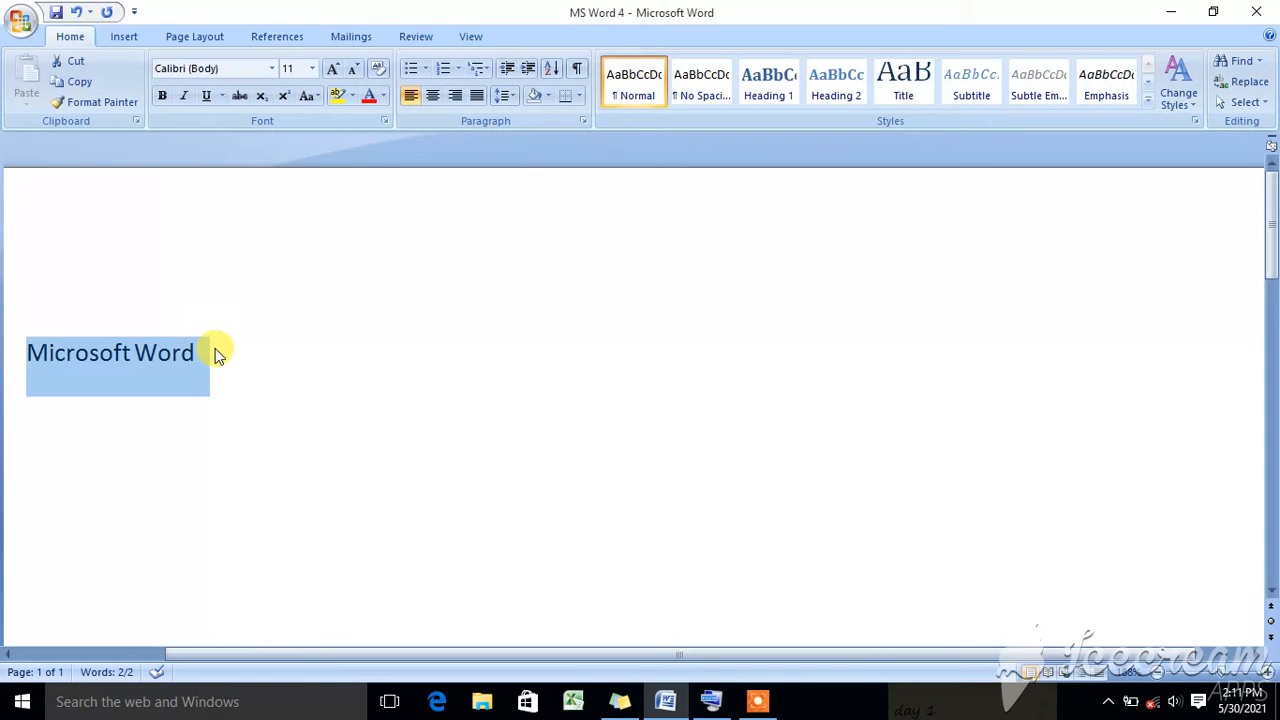
key("ctrl+b")
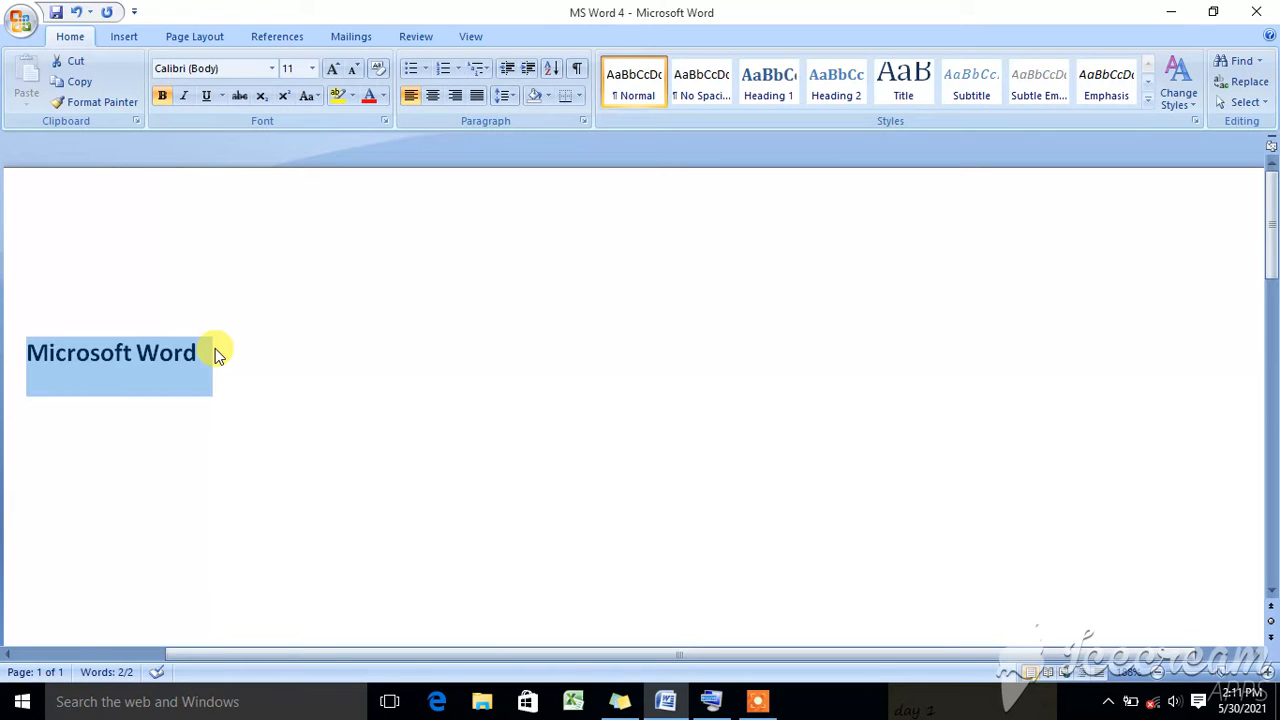
key("Right")
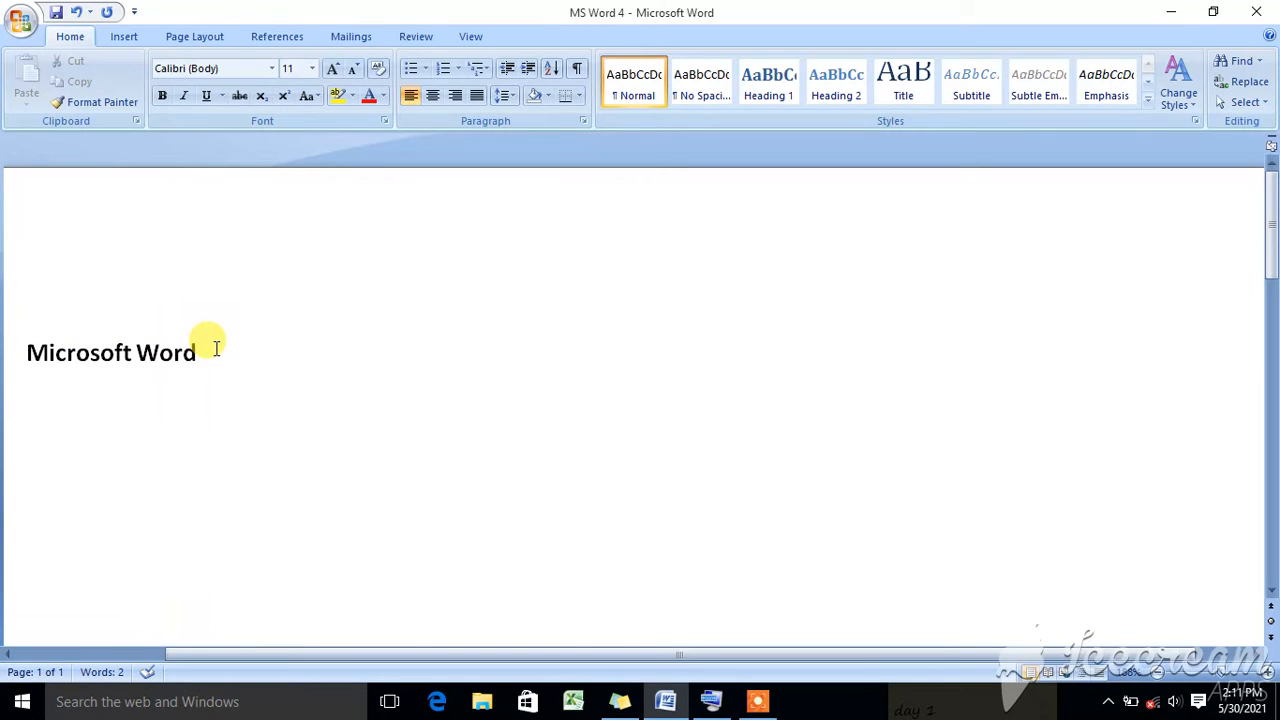
key("Up")
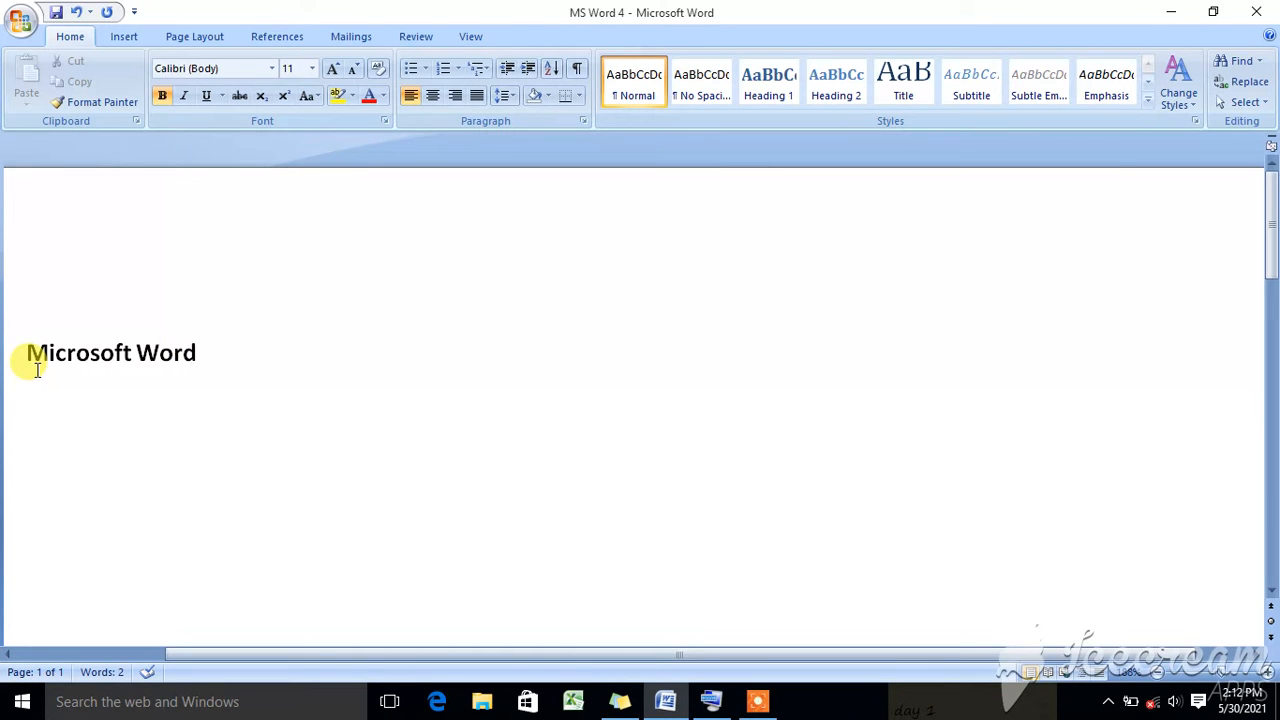
- Find and open the Windows On-Screen Keyboard, and move it clear of the "Microsoft Word" text
key("super")
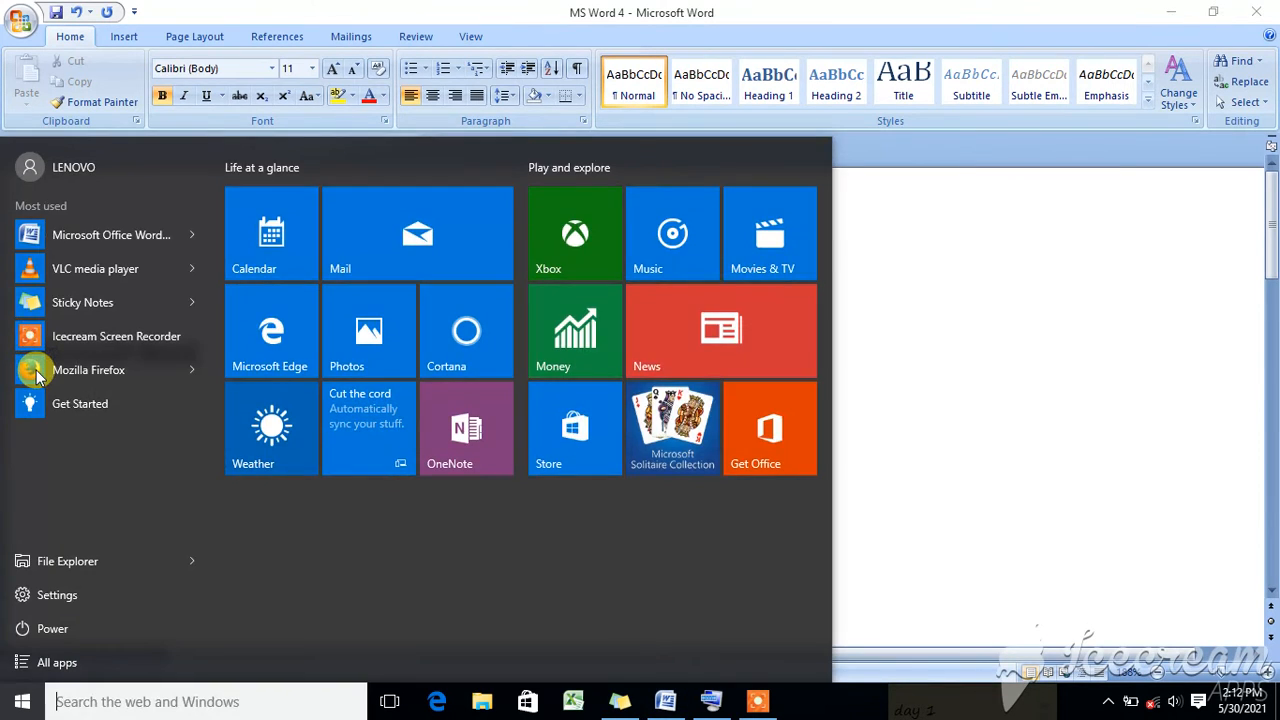
type("ON")
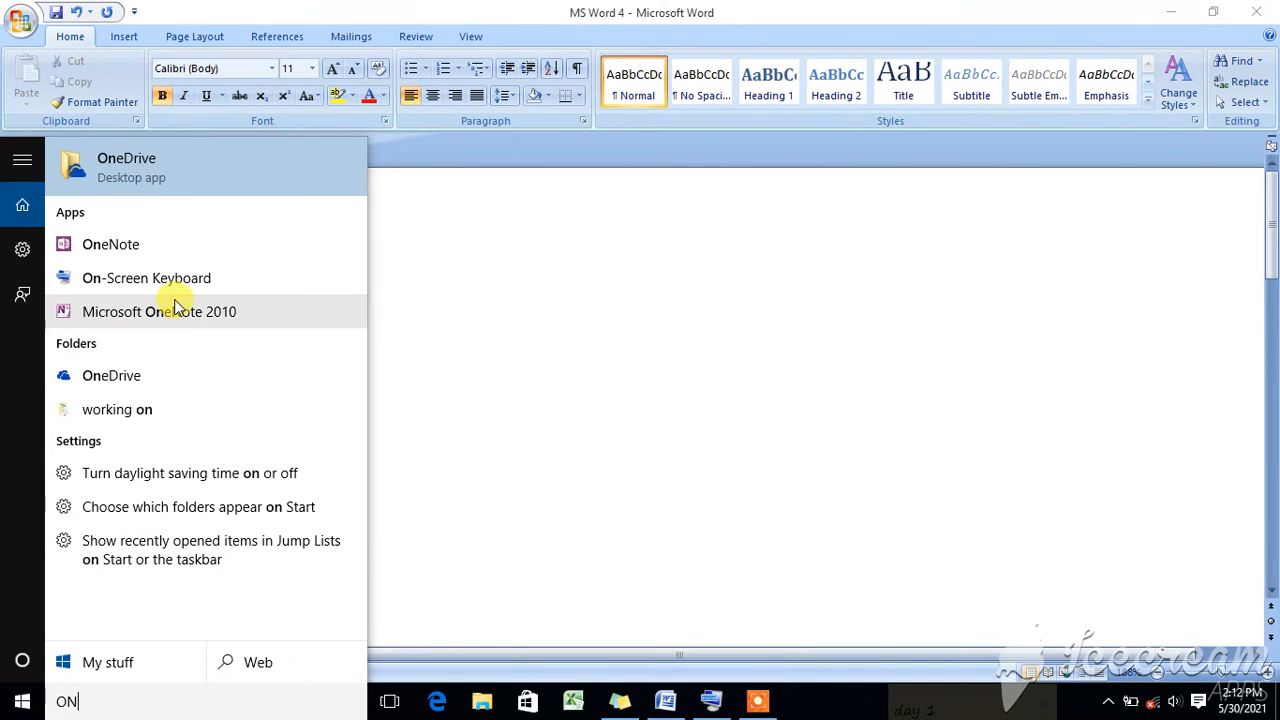
left_click(160, 287)
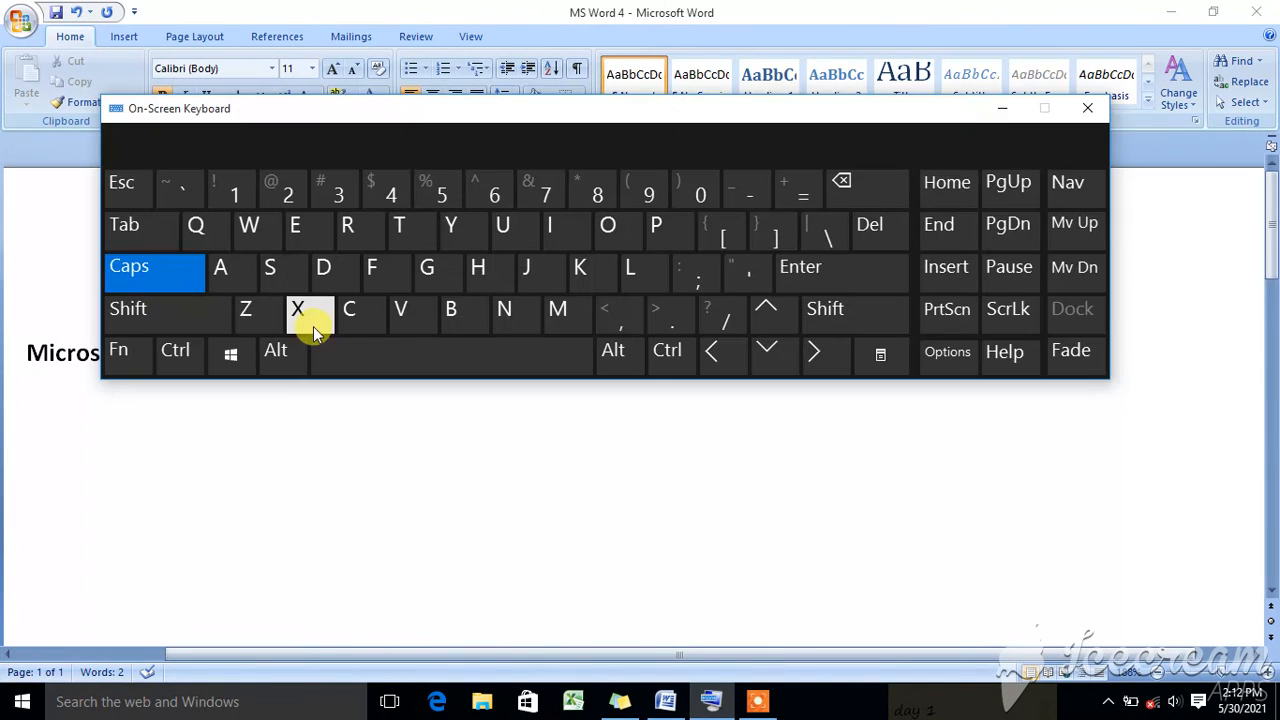
left_click_drag(283, 108, 484, 158)
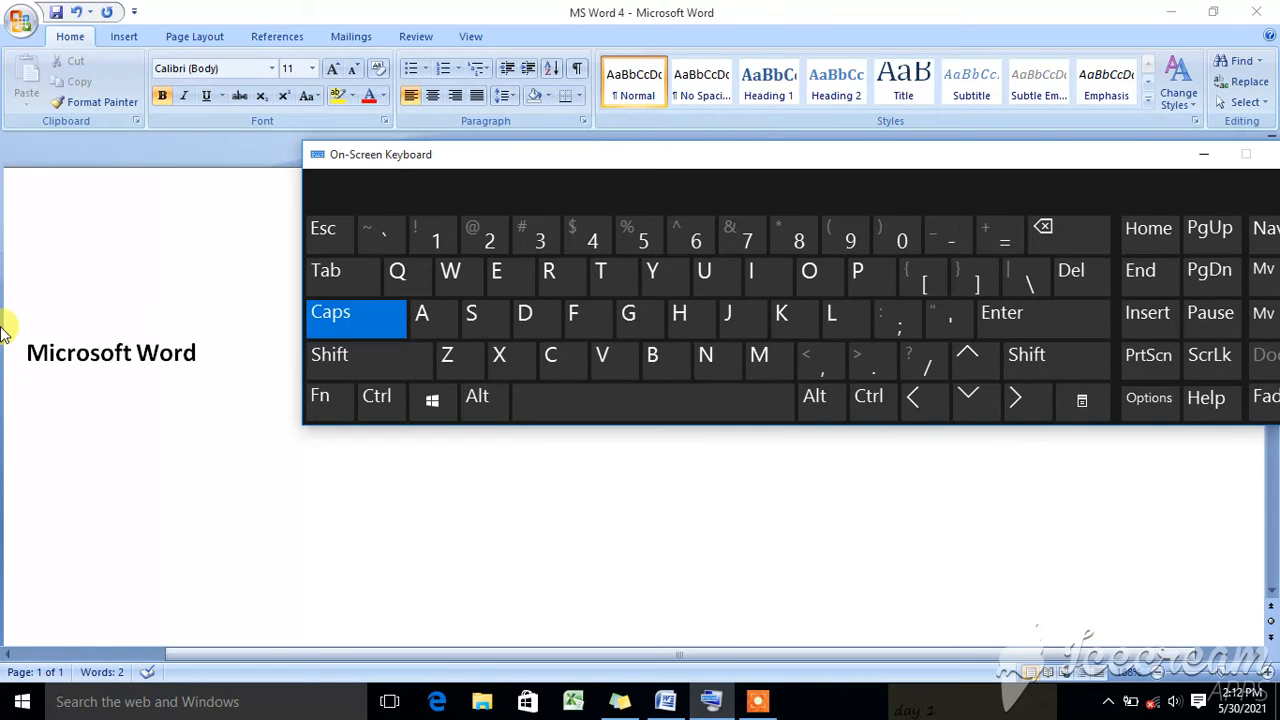
- Select the full "Microsoft Word" line from its beginning, character by character, and toggle its bold formatting off and back on
left_click(27, 353)
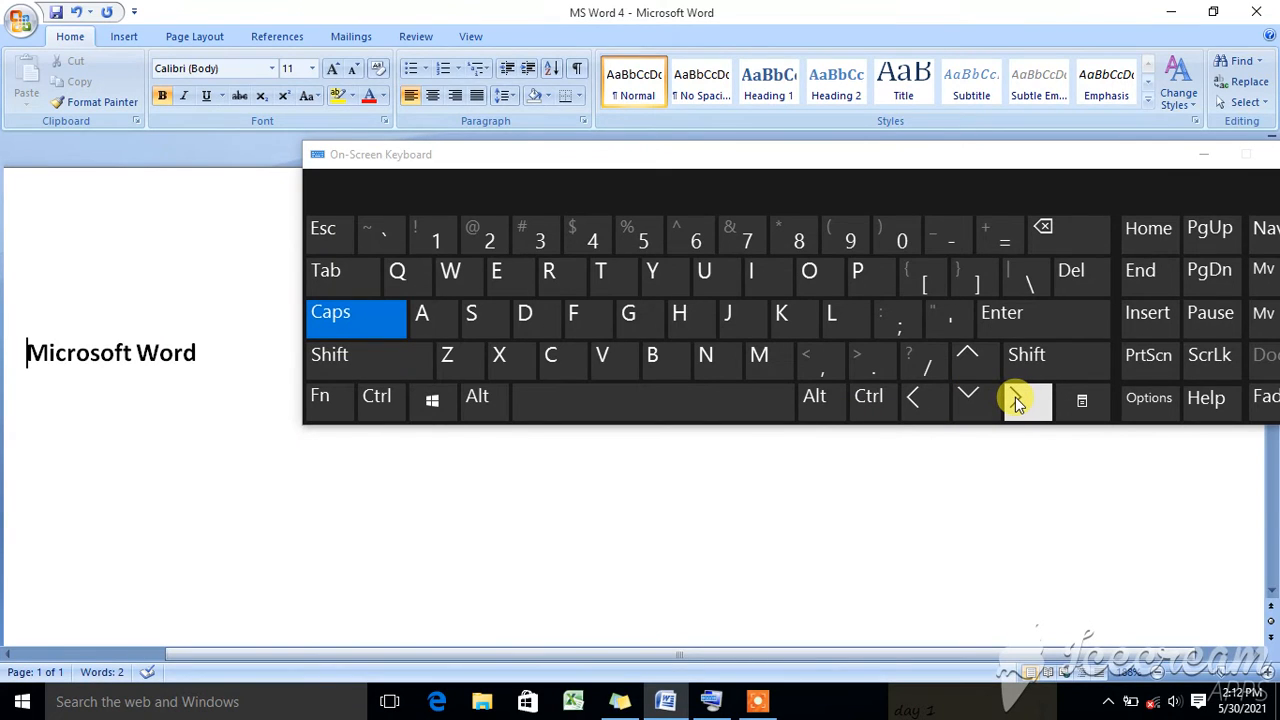
key("shift")
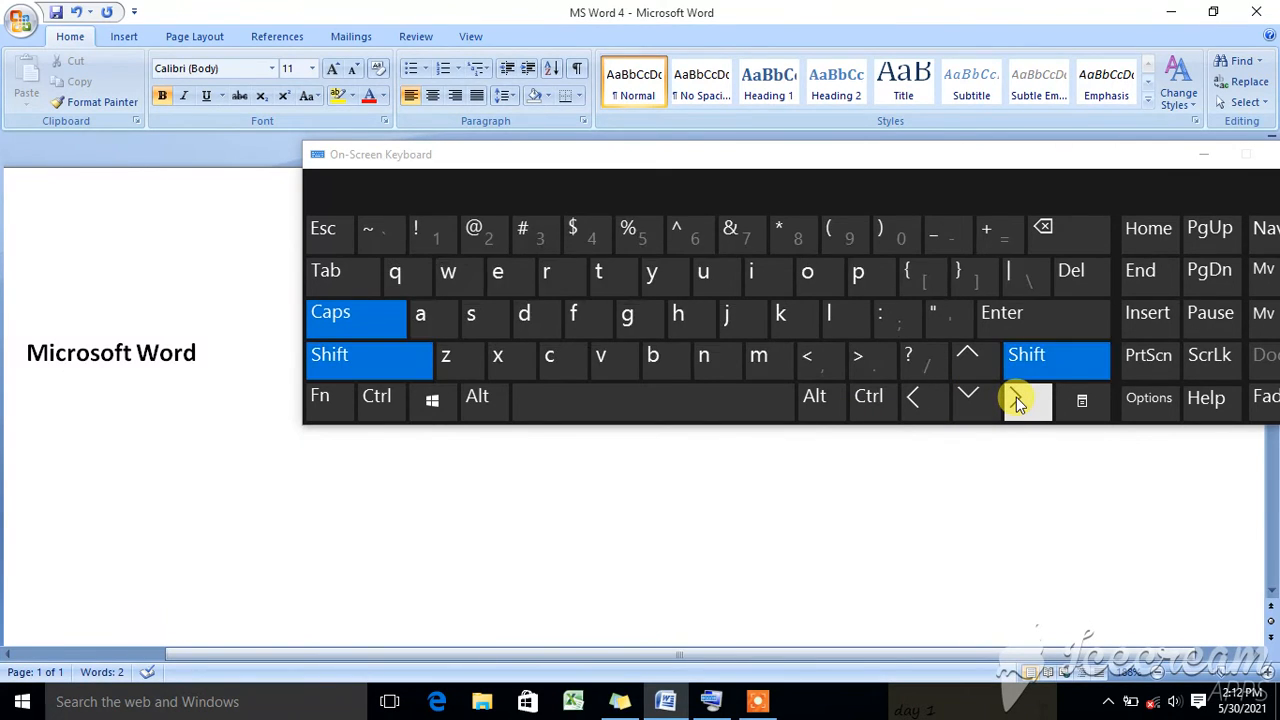
left_click(1016, 397)
left_click(1016, 397)
left_click(1016, 397)
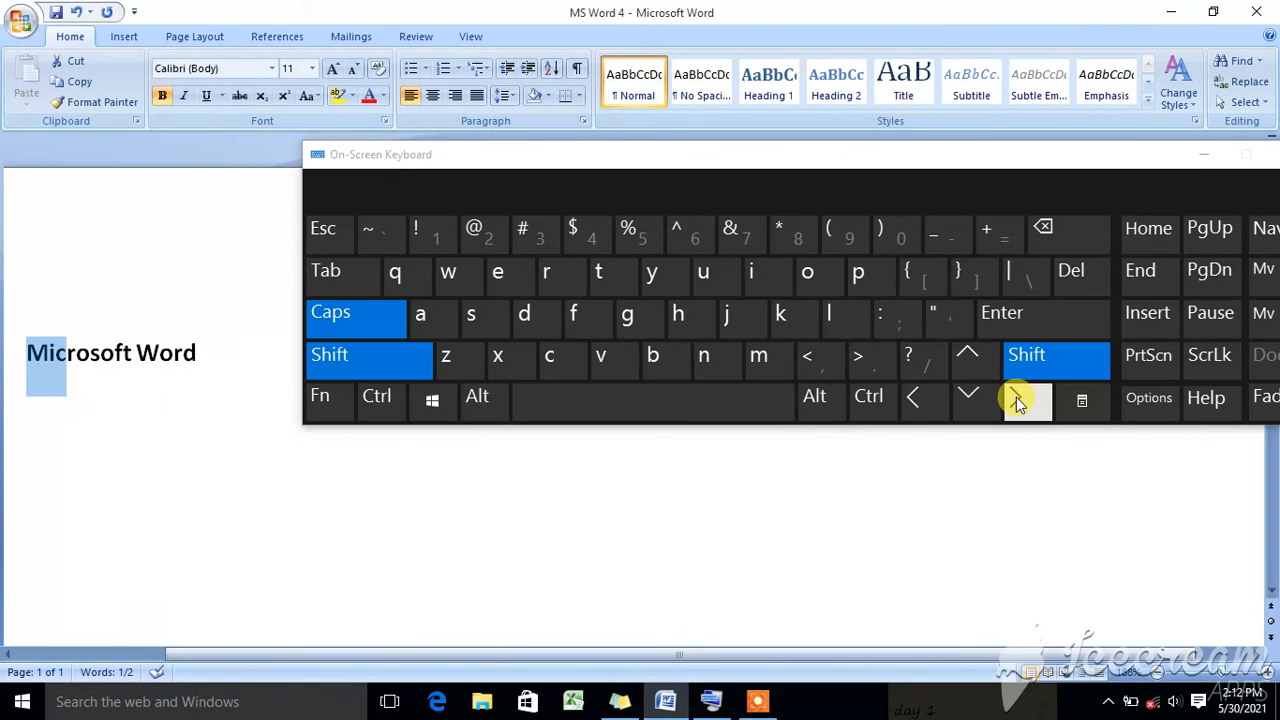
left_click(1016, 397)
left_click(1016, 397)
left_click(1016, 397)
left_click(1016, 397)
left_click(1016, 397)
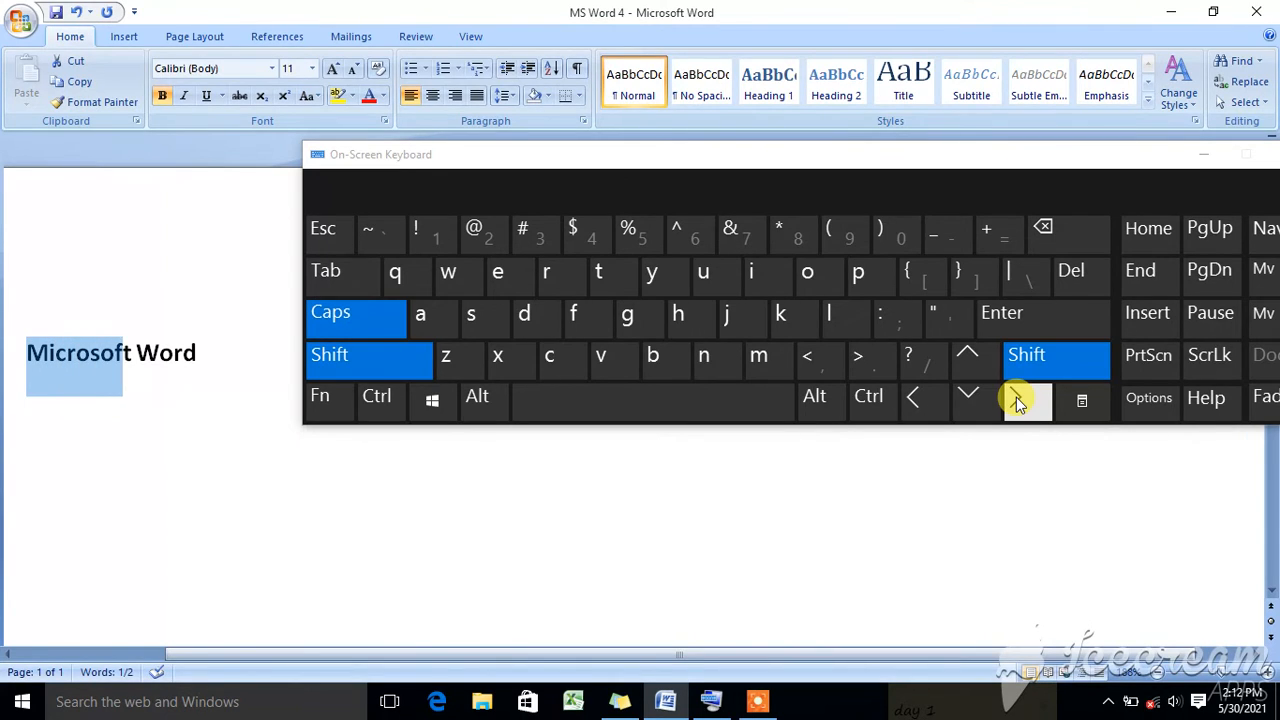
left_click(1016, 397)
left_click(1016, 397)
left_click(1016, 397)
left_click(1016, 397)
left_click(1016, 397)
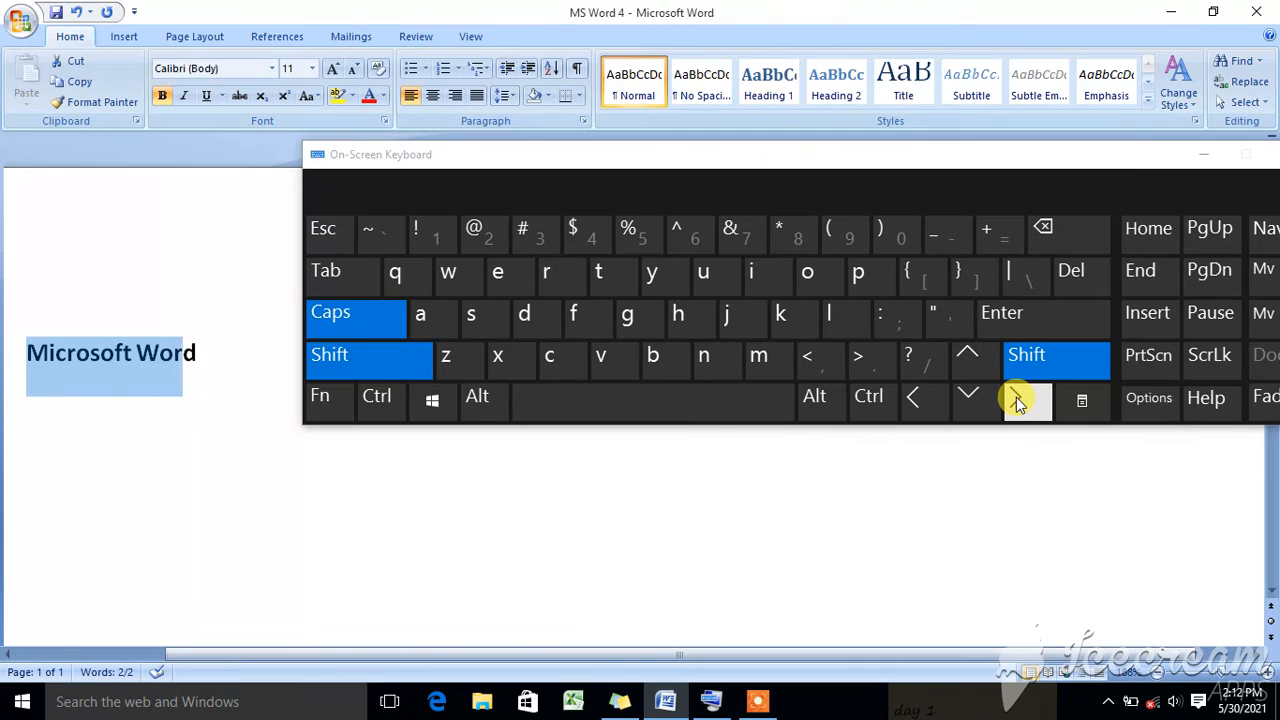
left_click(1016, 397)
left_click(1016, 397)
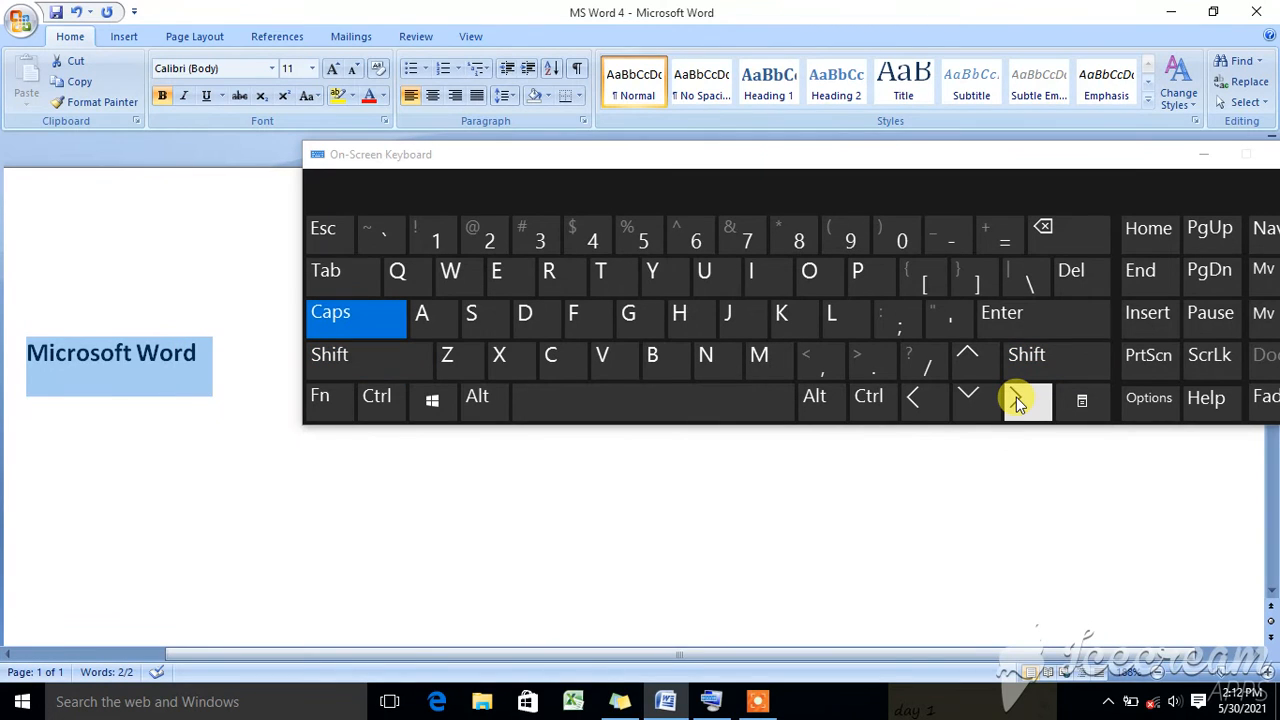
key("ctrl+b")
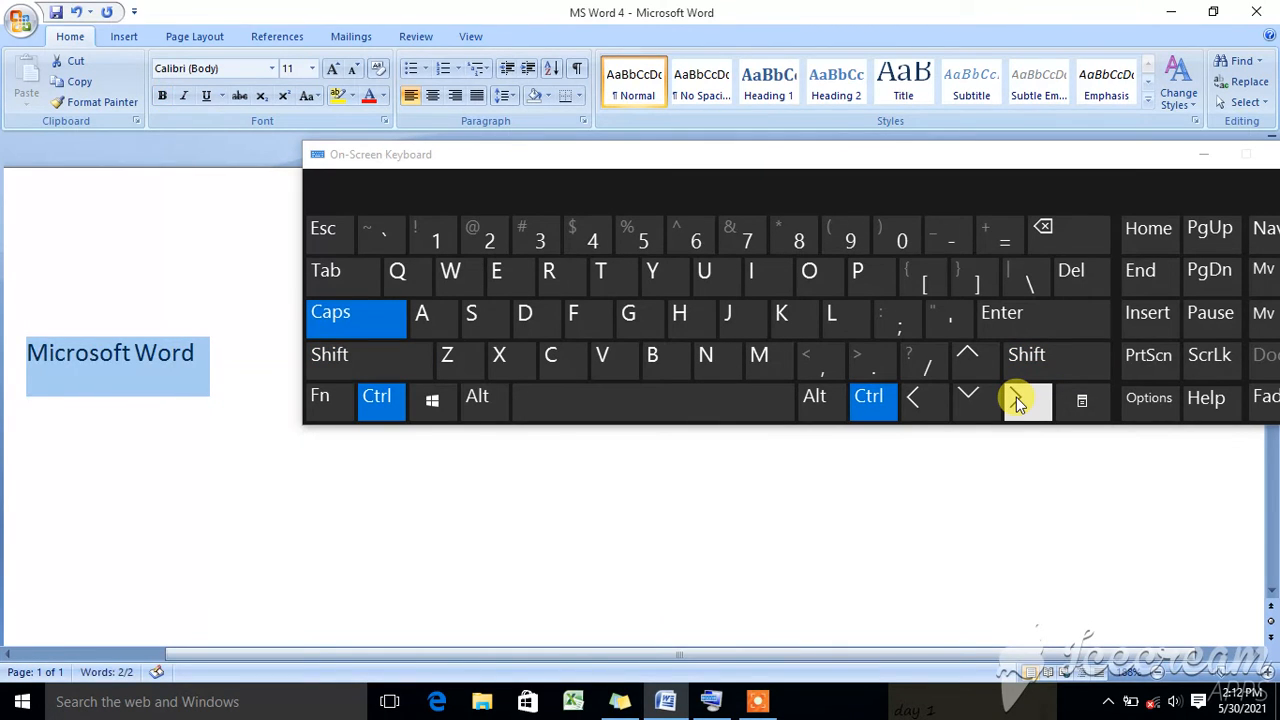
key("ctrl+b")
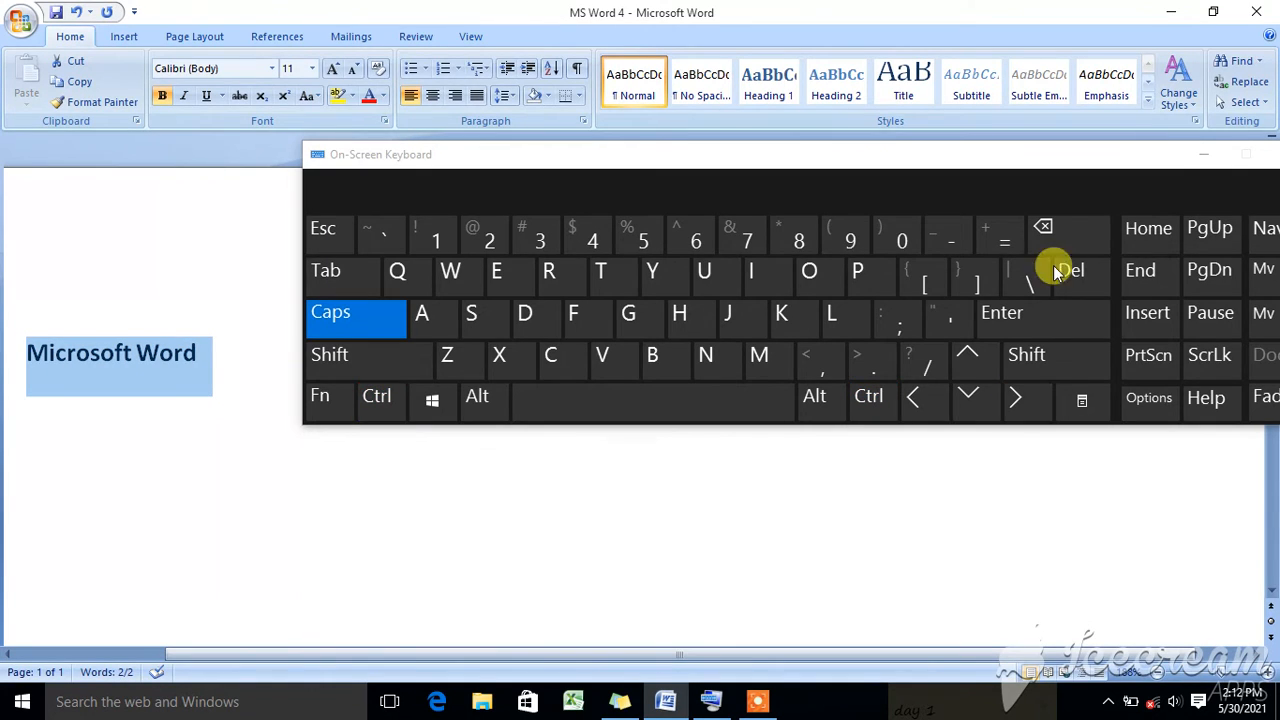
- Set the font size of the selected "Microsoft Word" text to 18
left_click(313, 70)
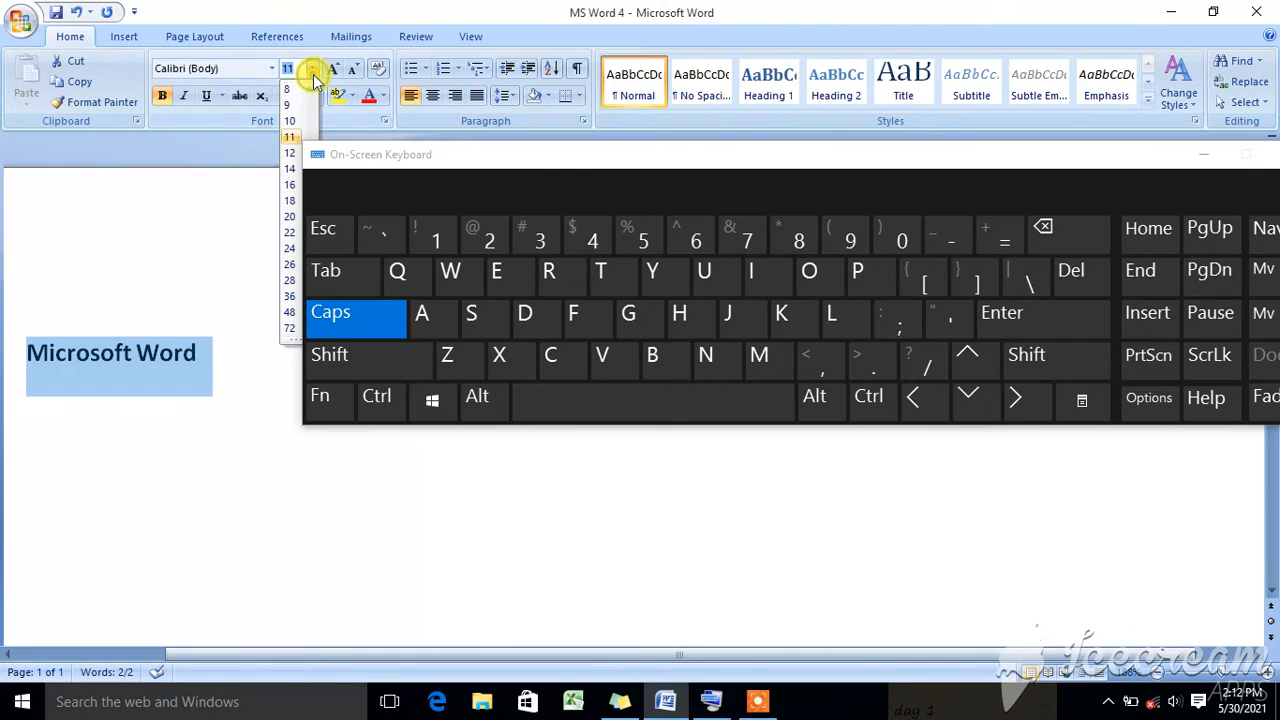
left_click(291, 203)
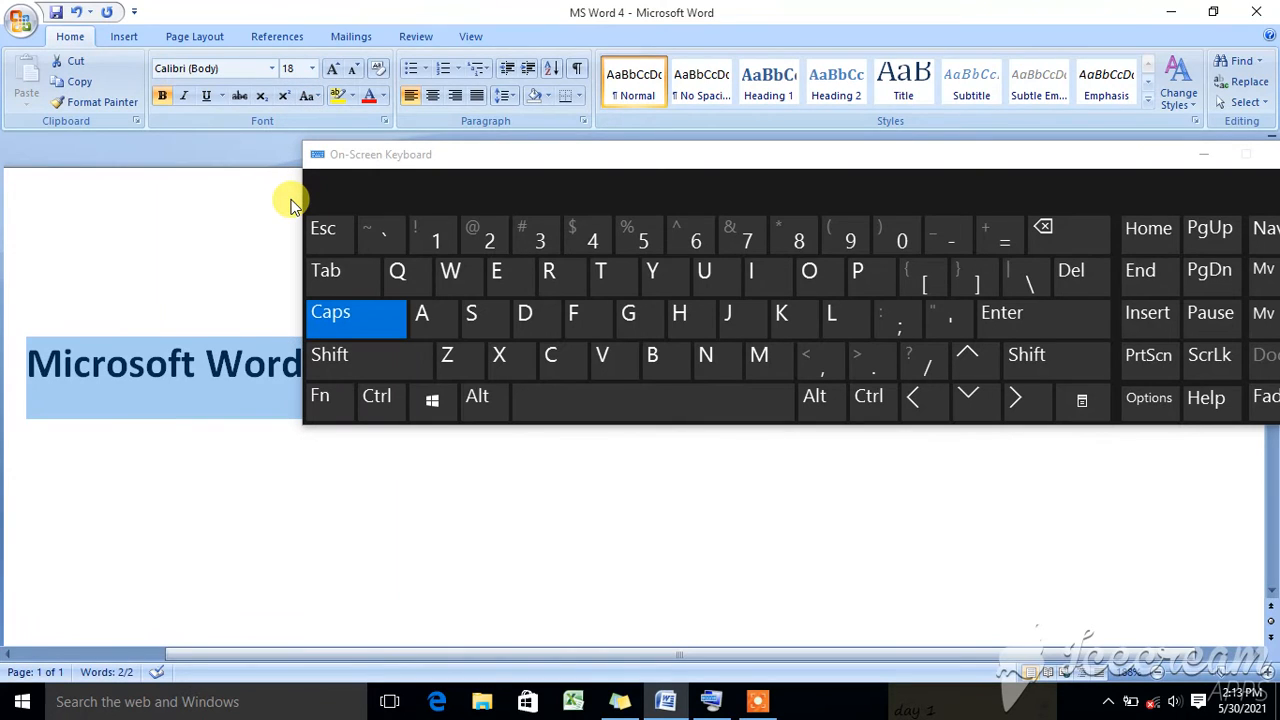
- Turn underline on and off for the selected text, and toggle its bold formatting off and on again
key("ctrl+u")
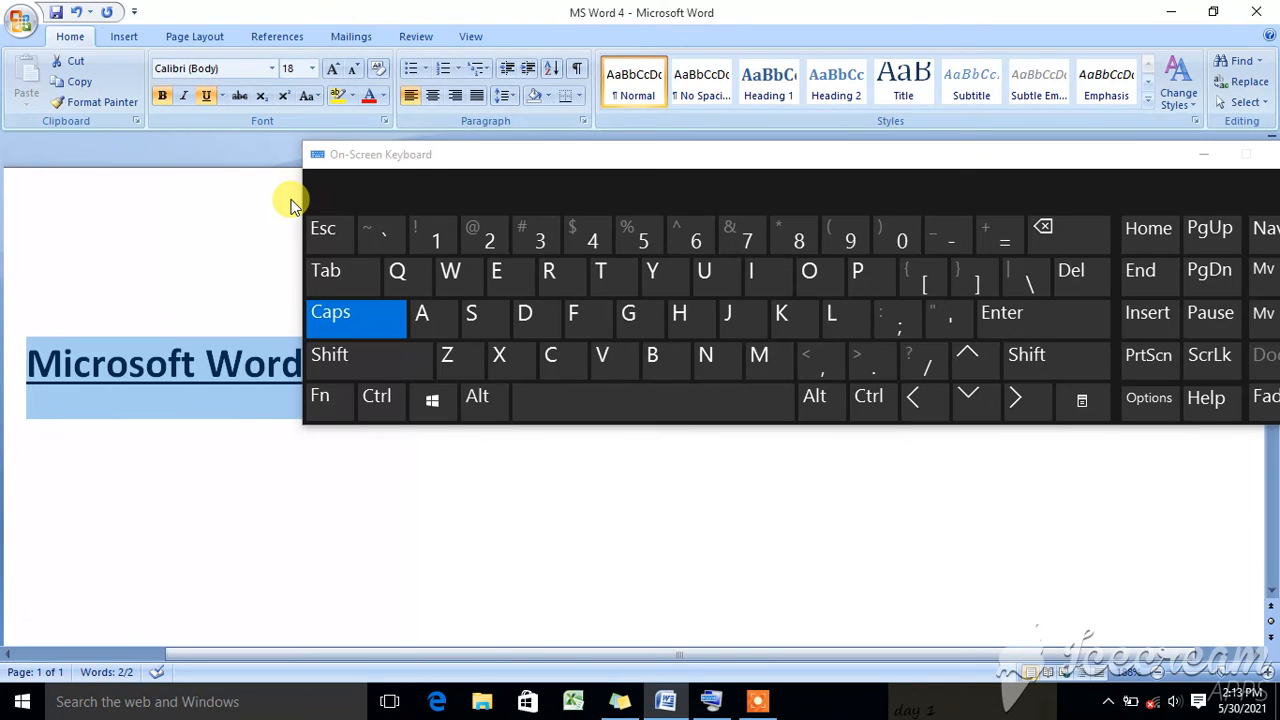
key("ctrl+u")
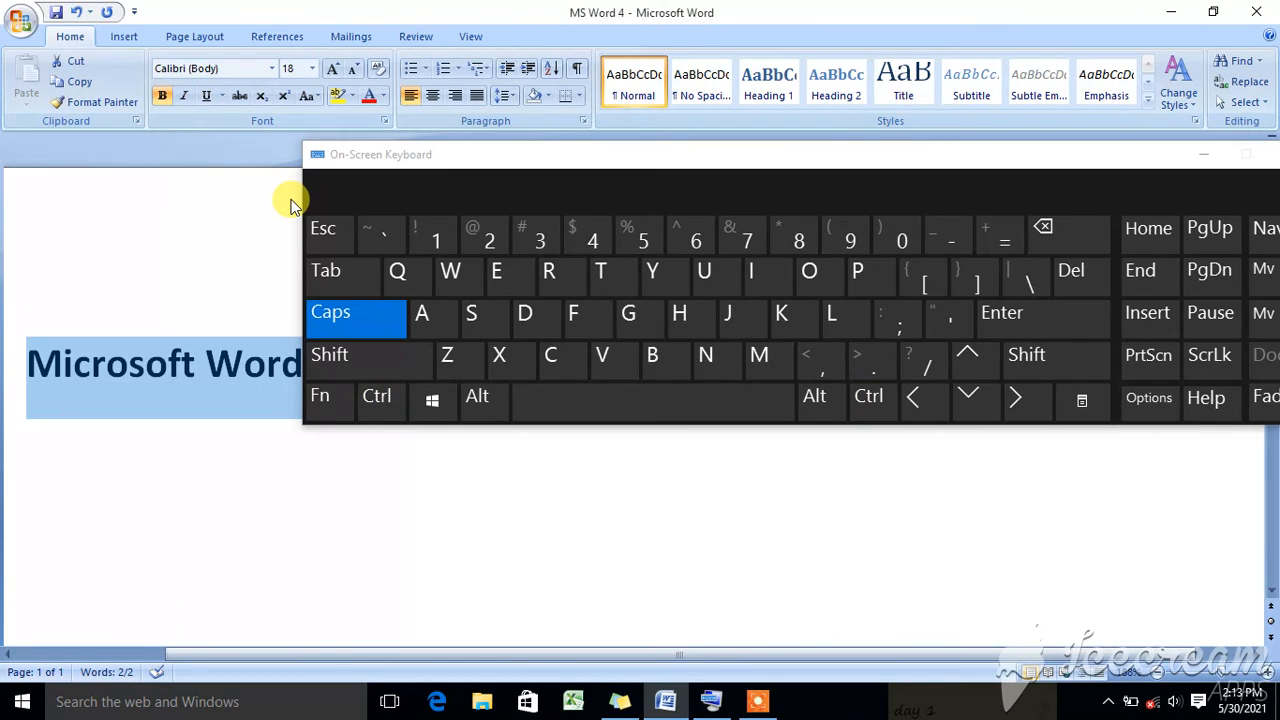
key("ctrl+b")
key("ctrl+b")
- Select only the word "Microsoft" from the start of the line and underline it
left_click(291, 200)
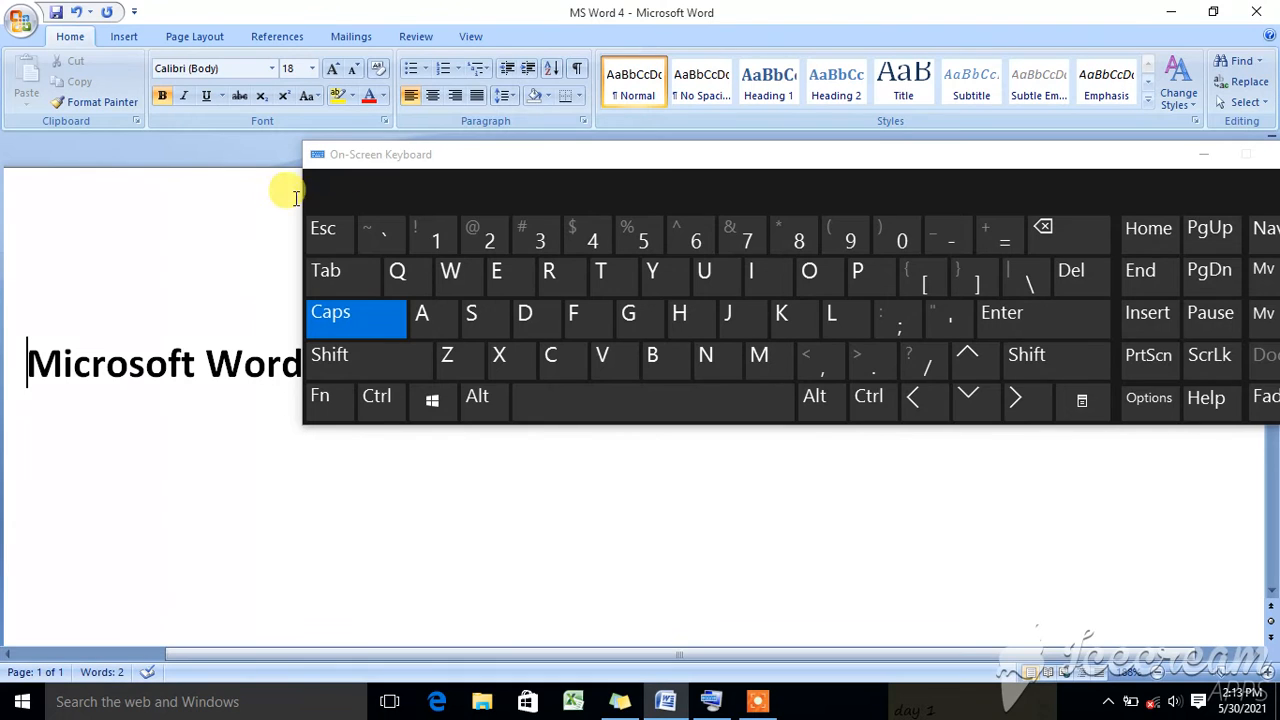
left_click(375, 354)
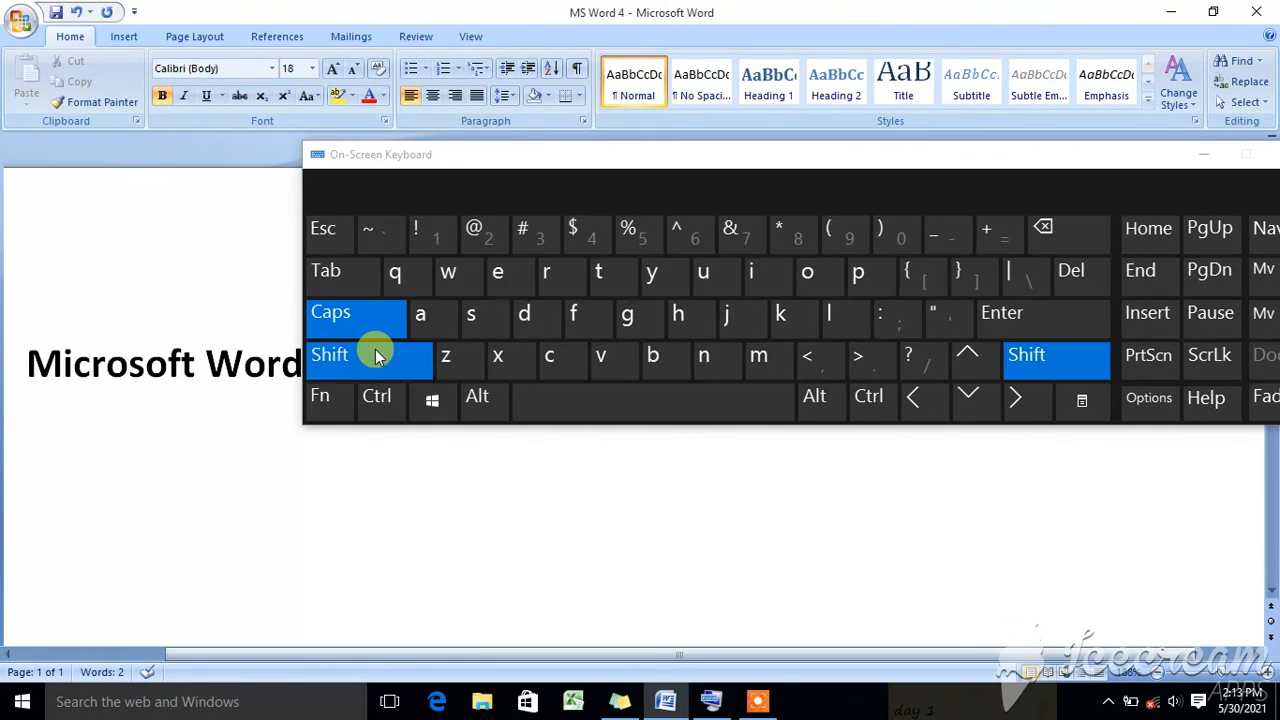
key("shift+Right")
key("shift+Right")
key("shift+Right")
key("shift+Right")
key("shift+Right")
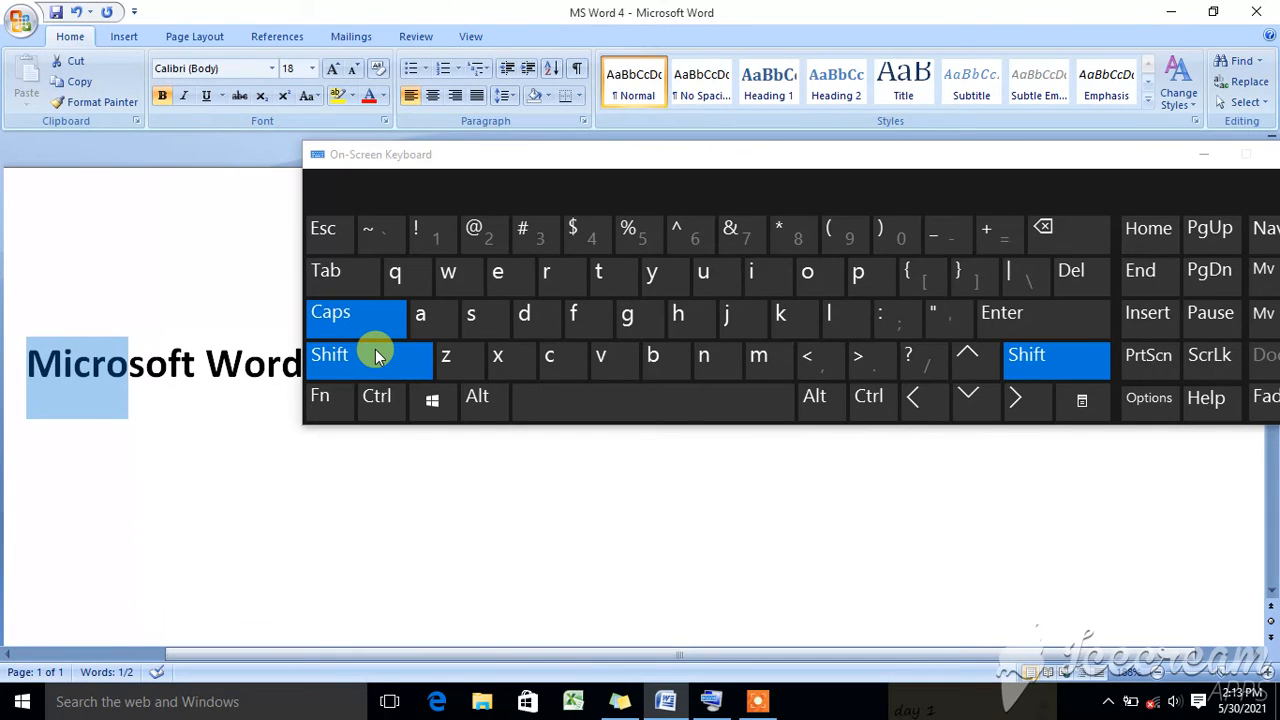
key("shift+Right")
key("shift+Right")
key("shift+Right")
key("shift+Right")
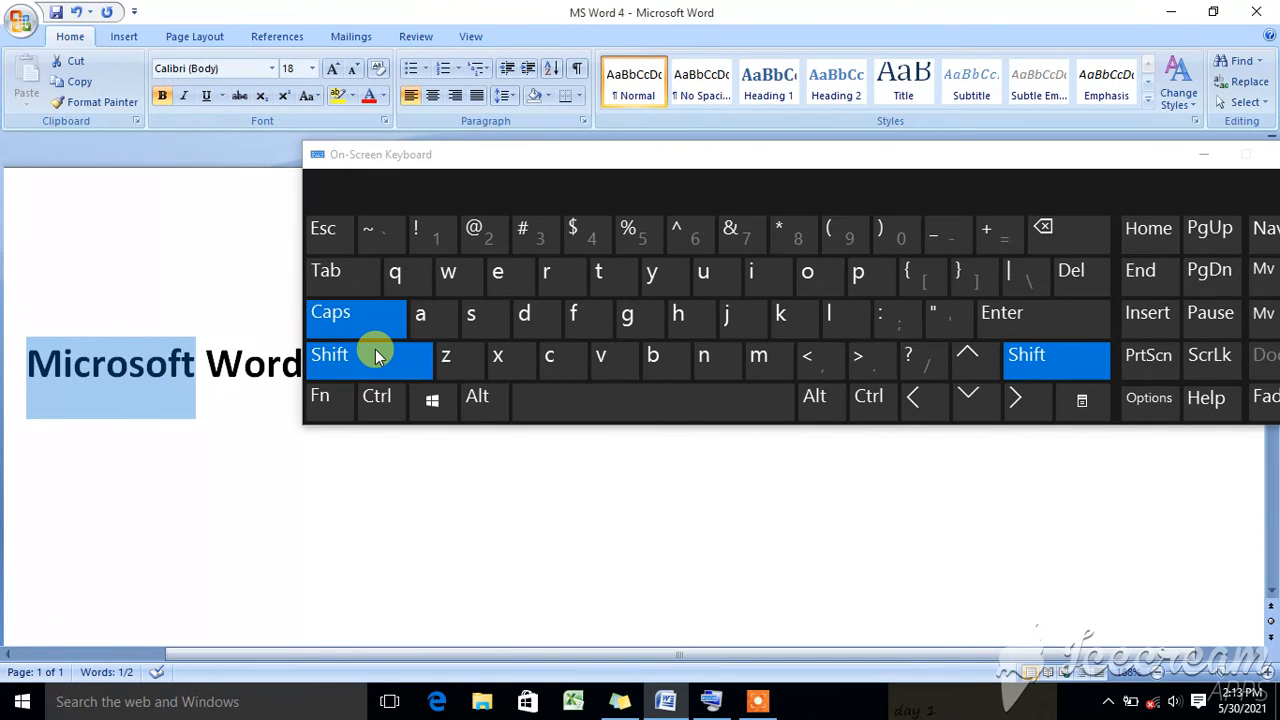
left_click(375, 354)
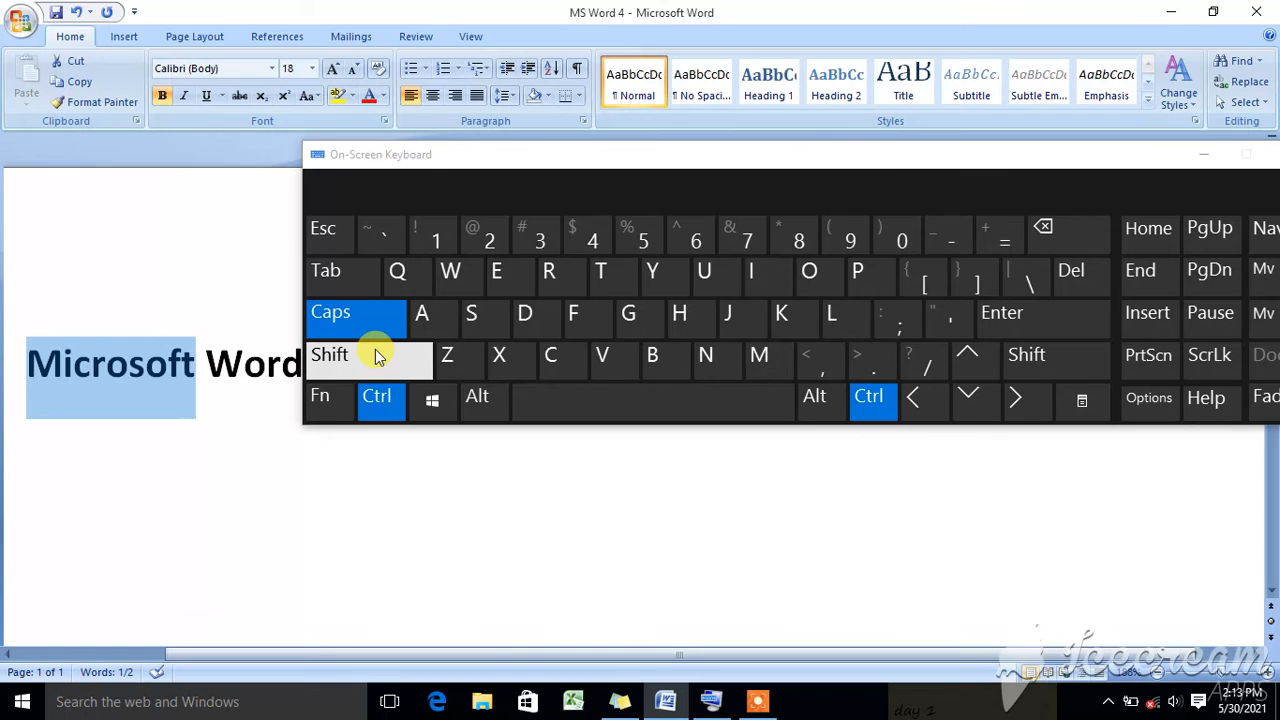
key("ctrl+u")
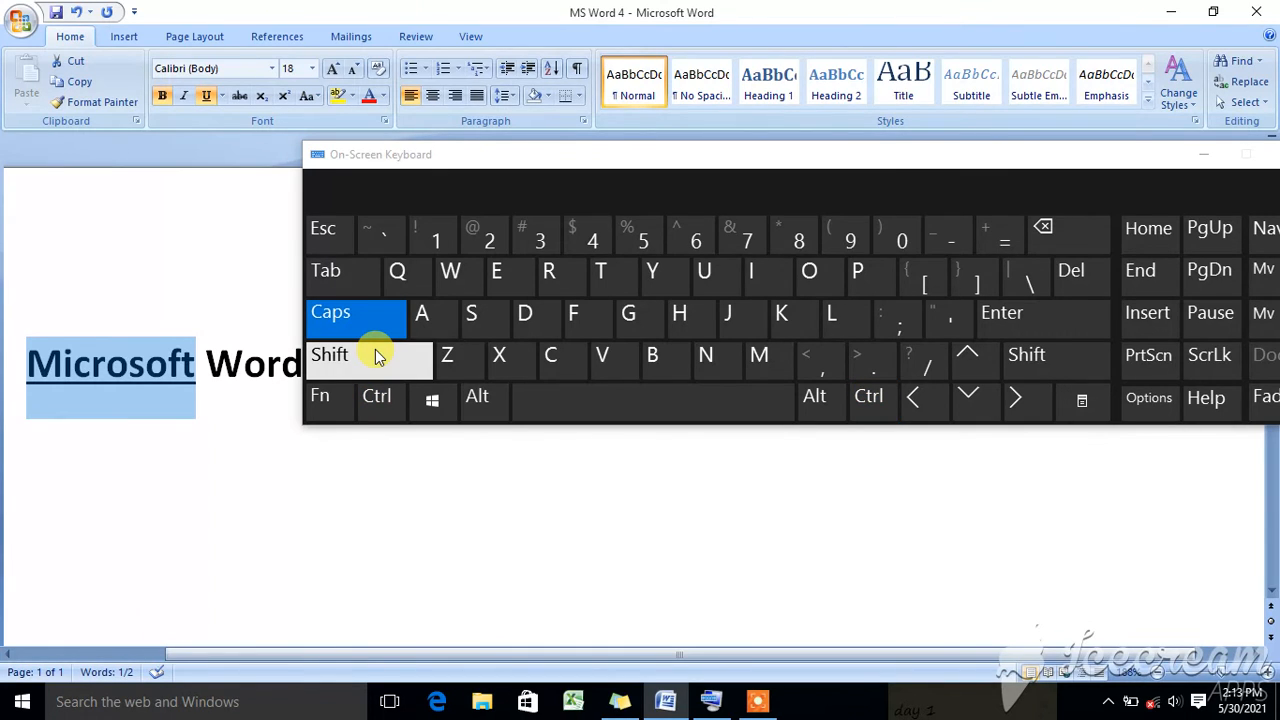
- Select the entire document's content and clear the selection again
left_click(240, 368)
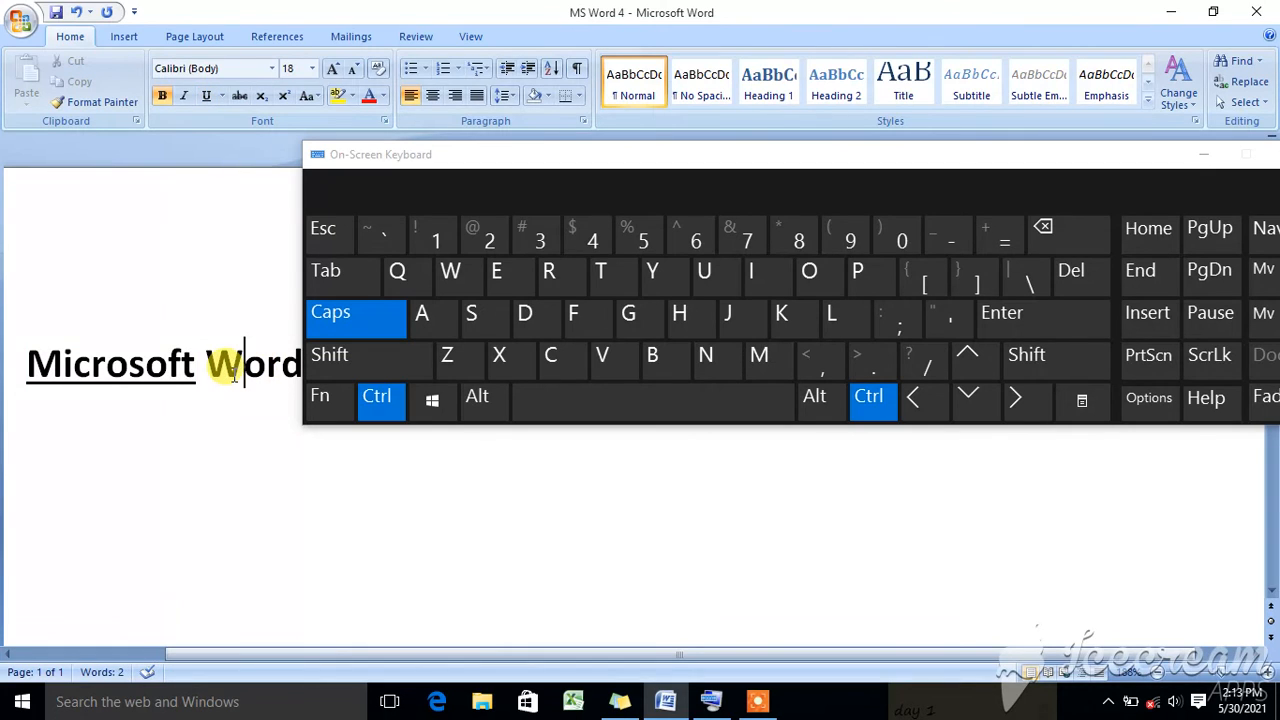
key("ctrl+a")
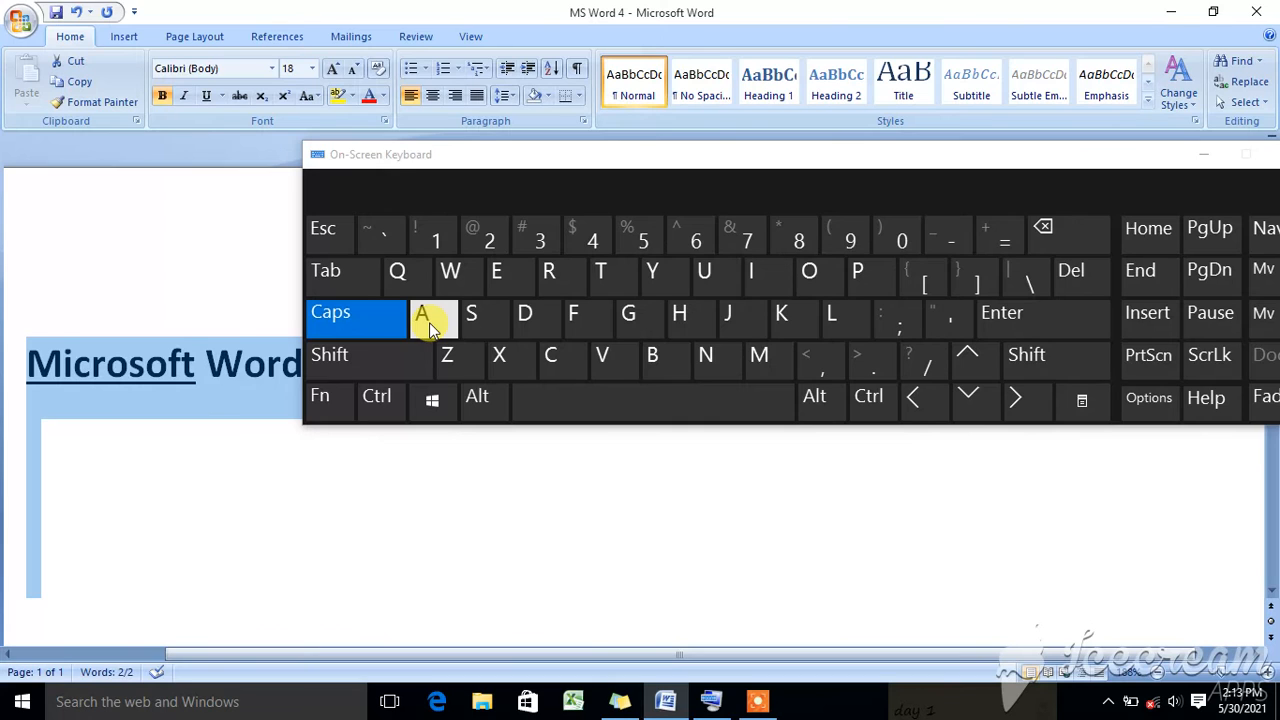
left_click(198, 403)
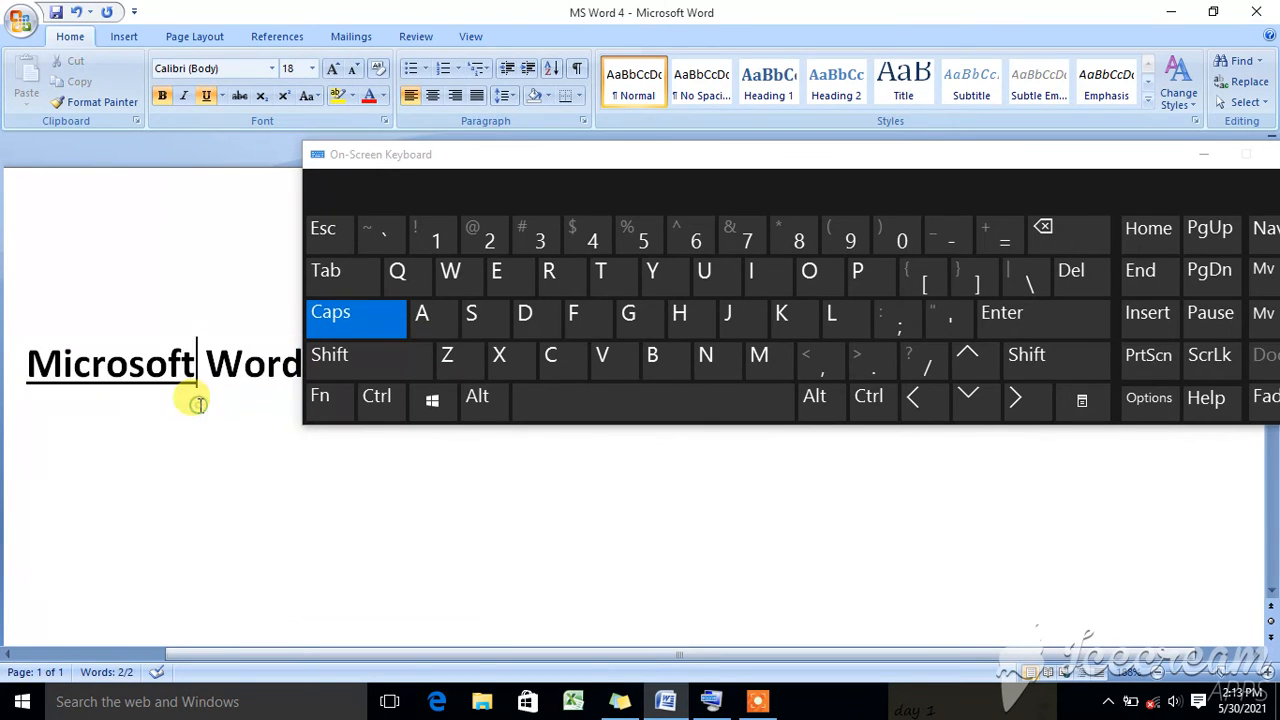
- Move the On-Screen Keyboard above the text line and place the cursor after "Word"
left_click(656, 152)
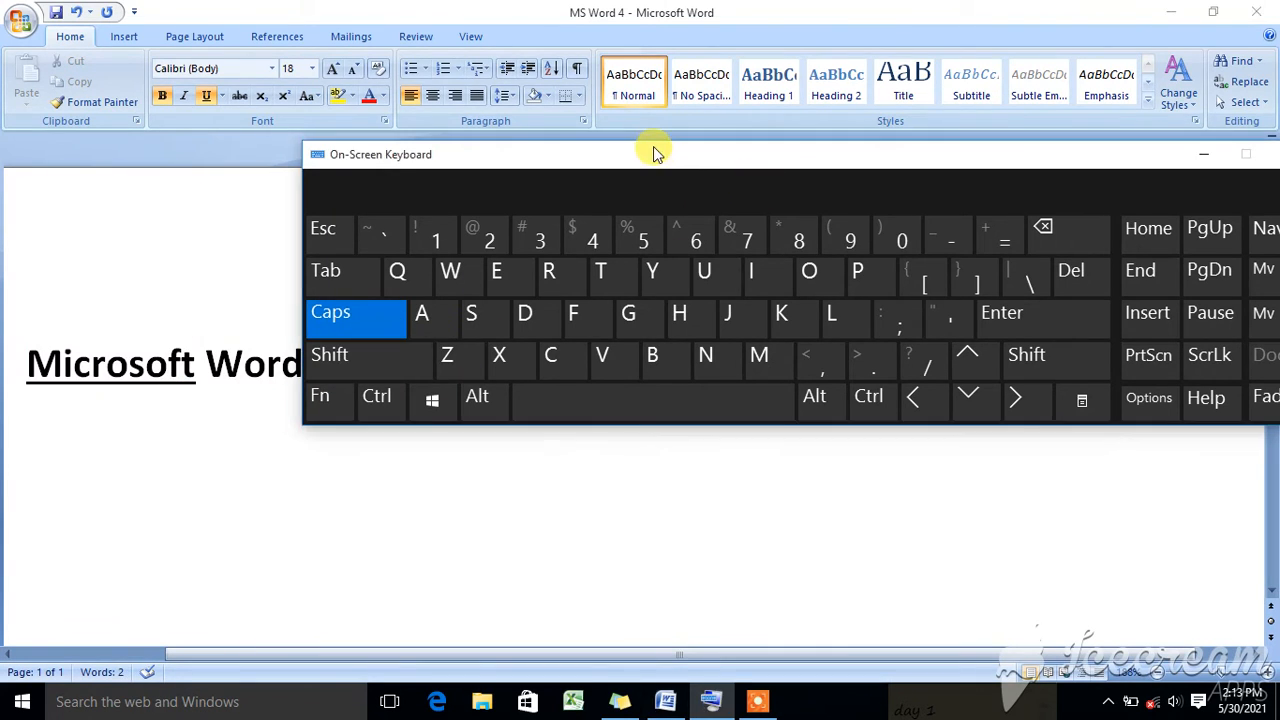
left_click_drag(656, 152, 545, 50)
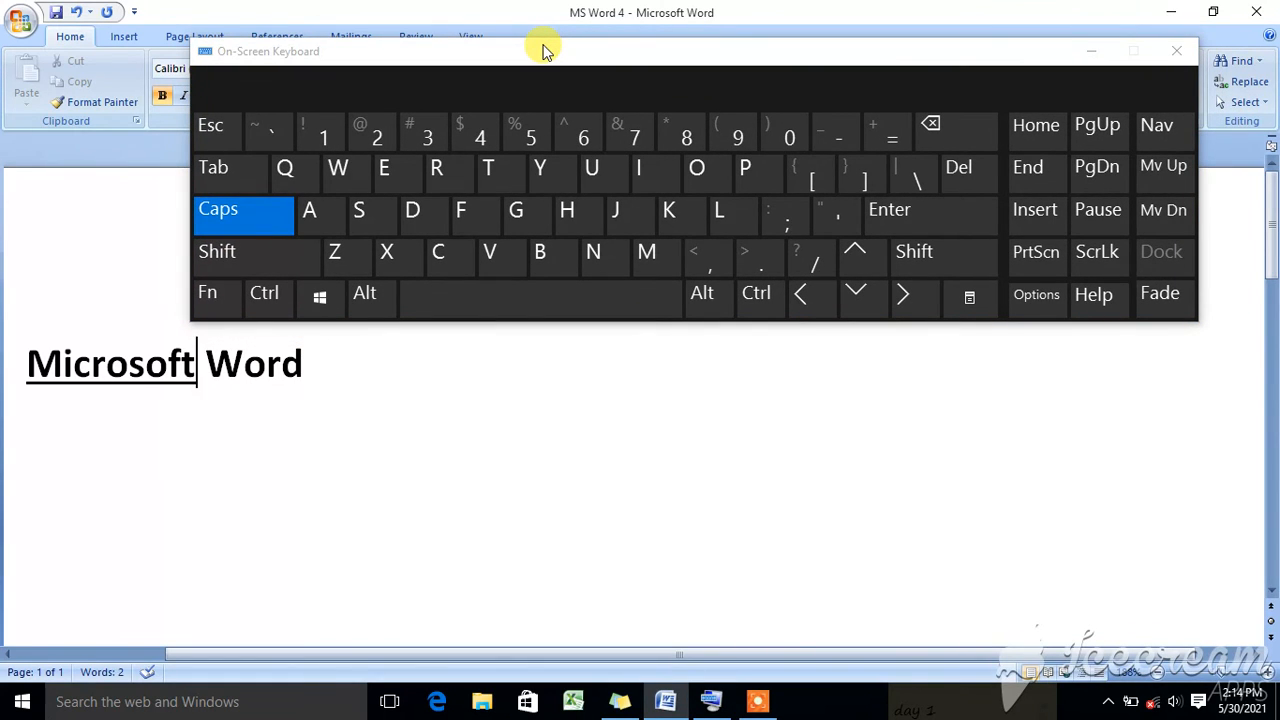
left_click(236, 213)
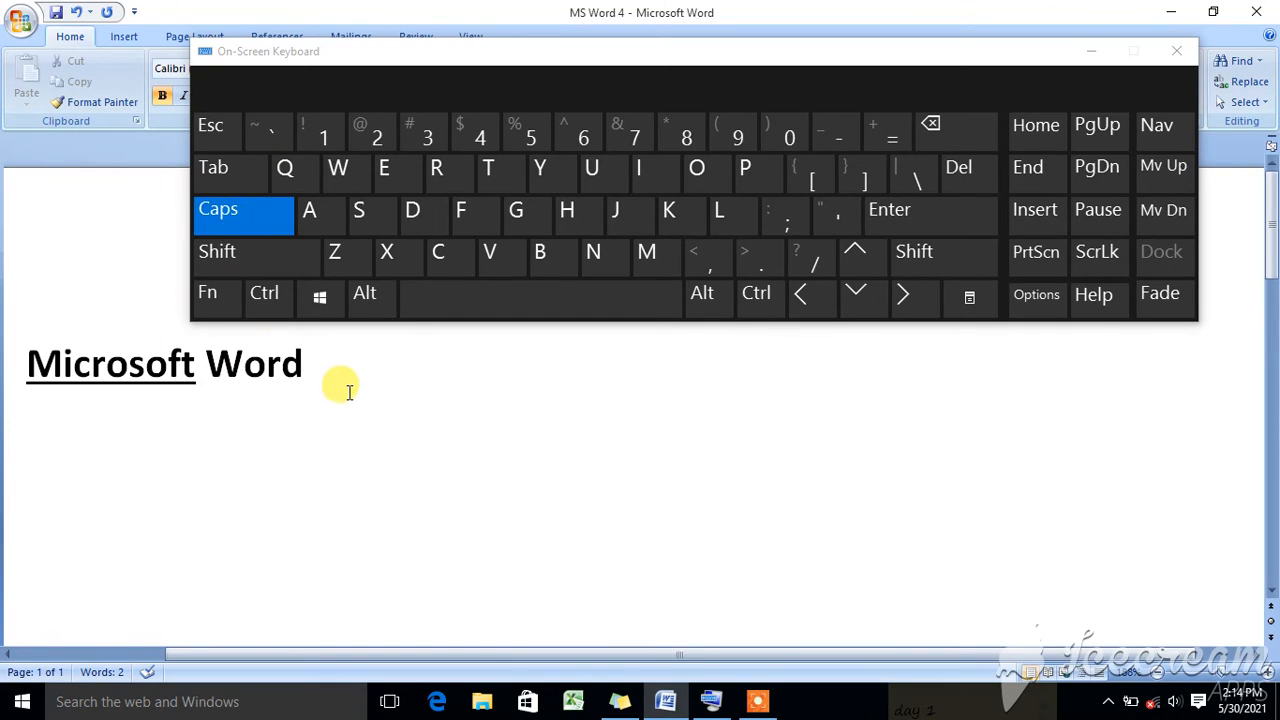
left_click(322, 372)
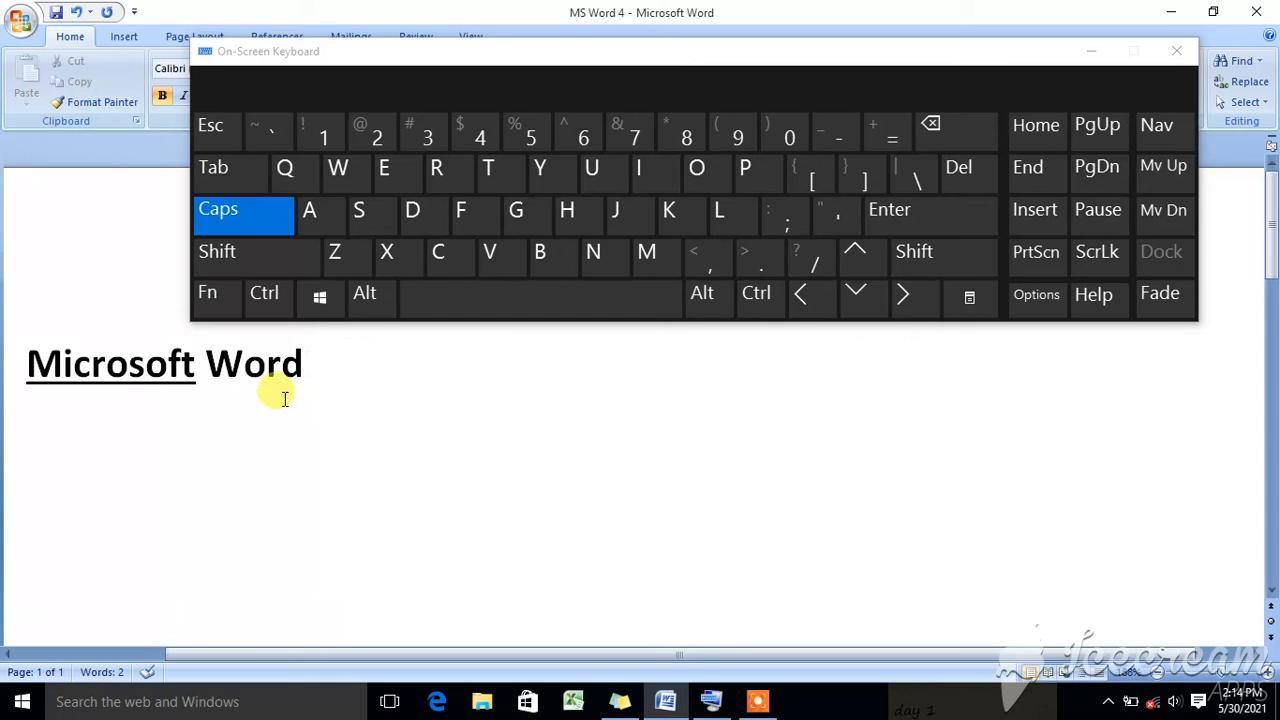
- Insert two paragraph breaks after "Microsoft Word" and write "APPLE" in capitals on the new line
left_click(912, 224)
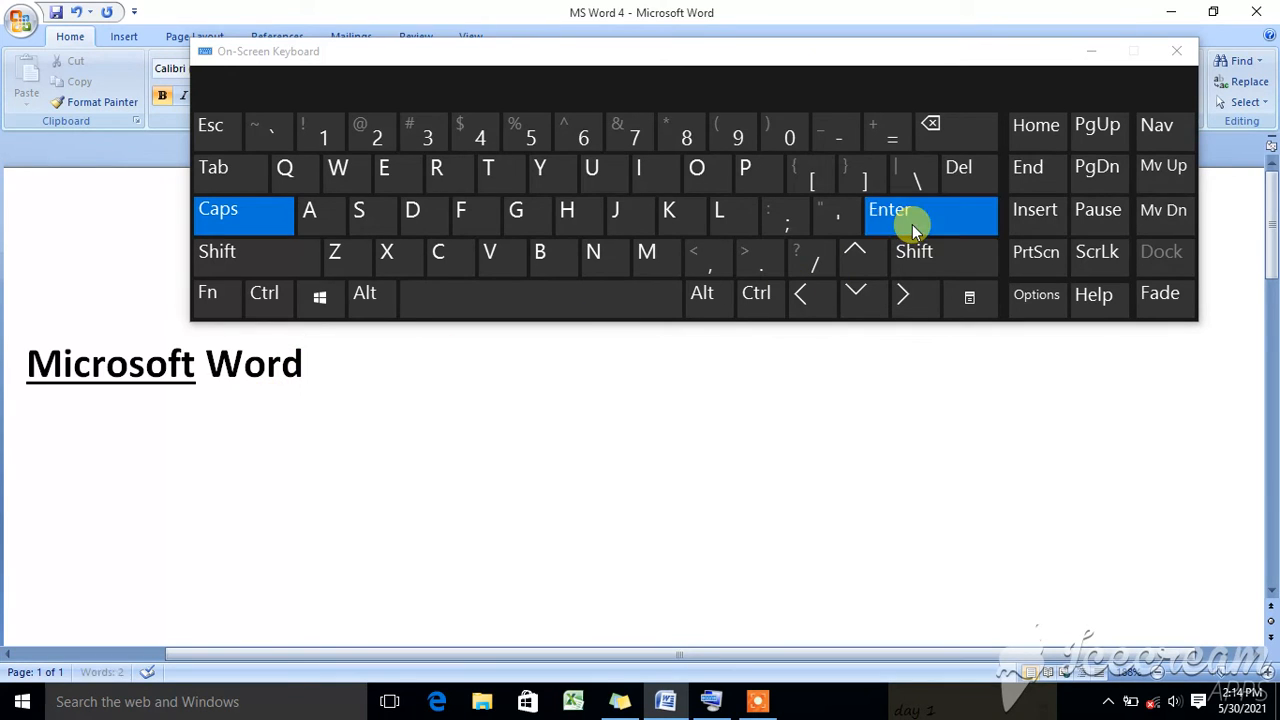
left_click(912, 224)
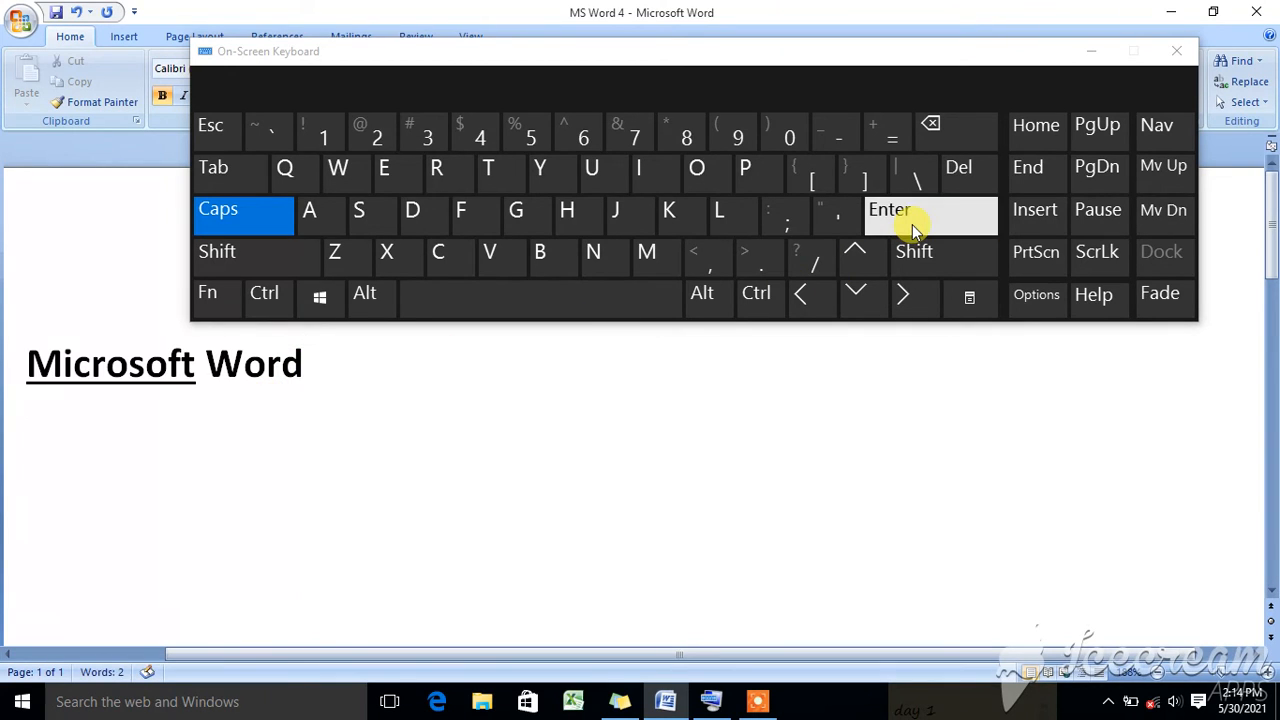
left_click(313, 220)
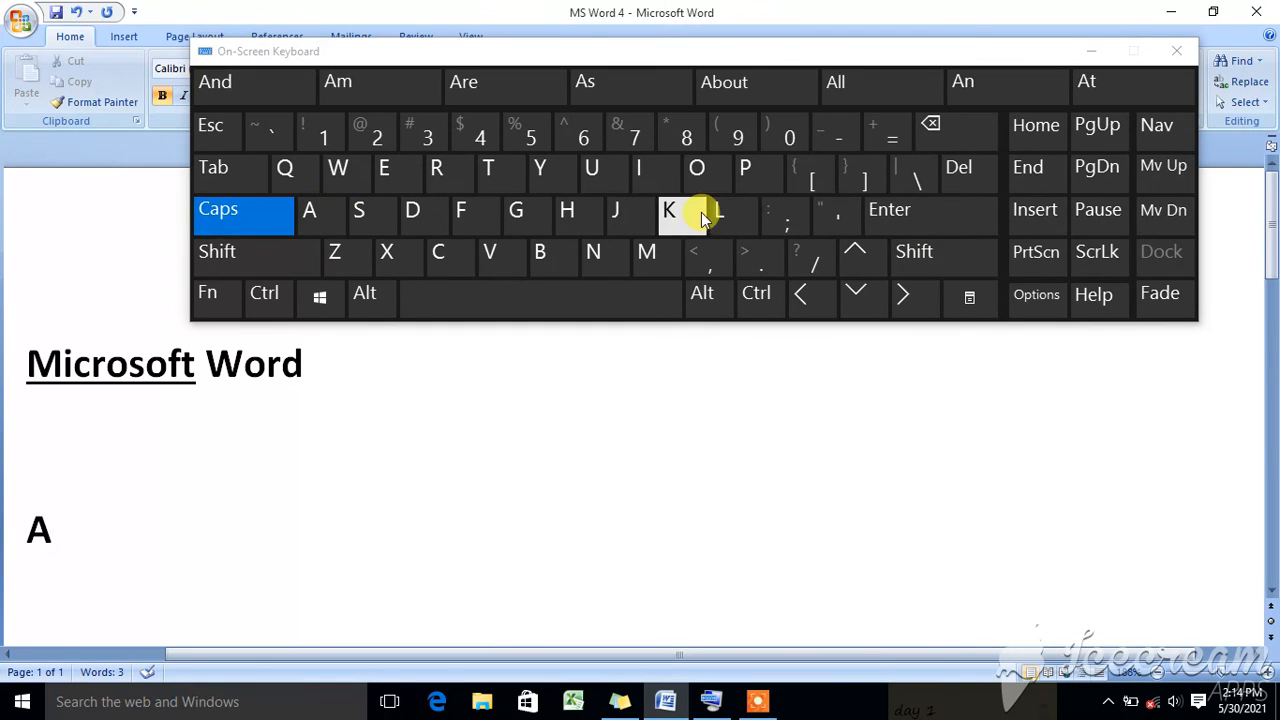
left_click(749, 174)
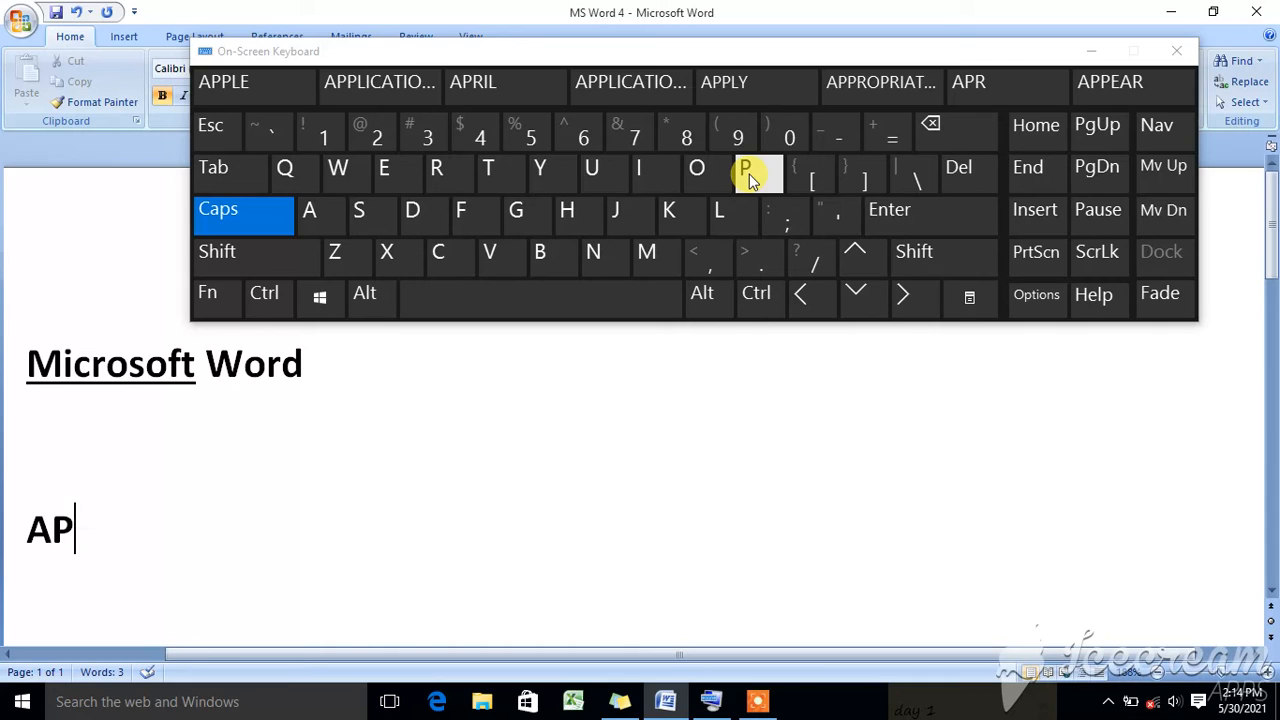
left_click(753, 180)
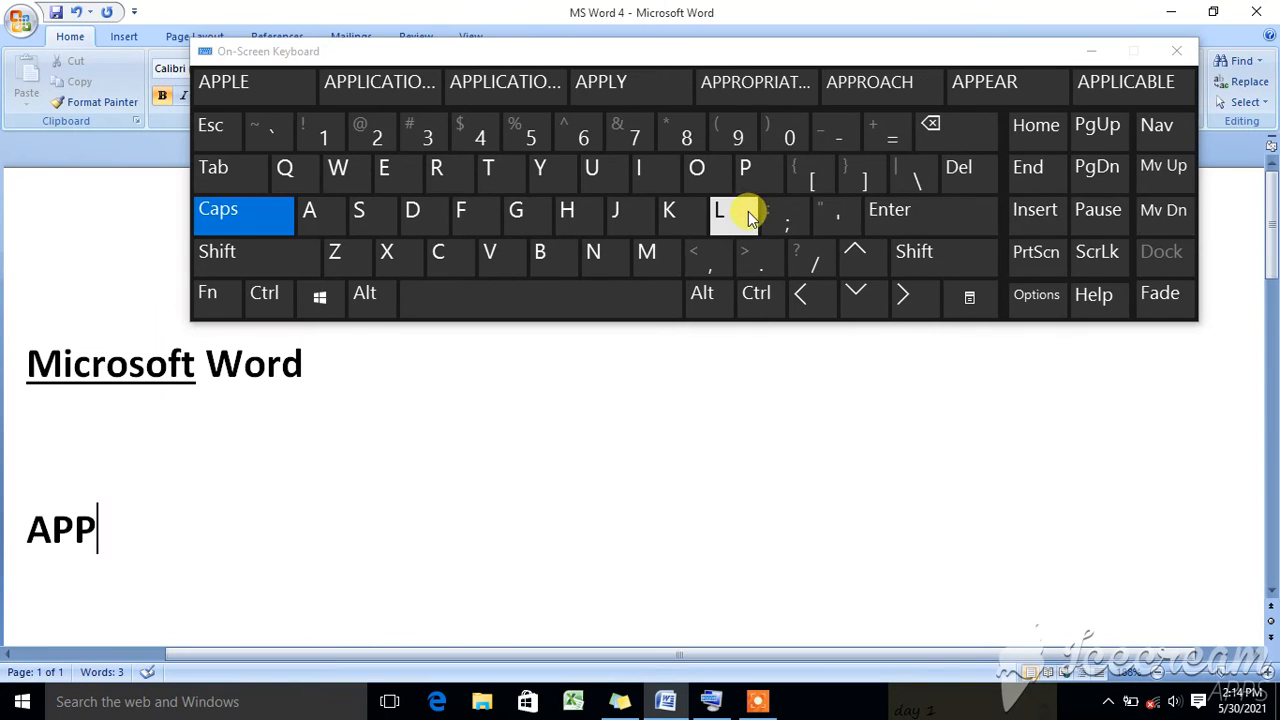
left_click(724, 211)
left_click(388, 168)
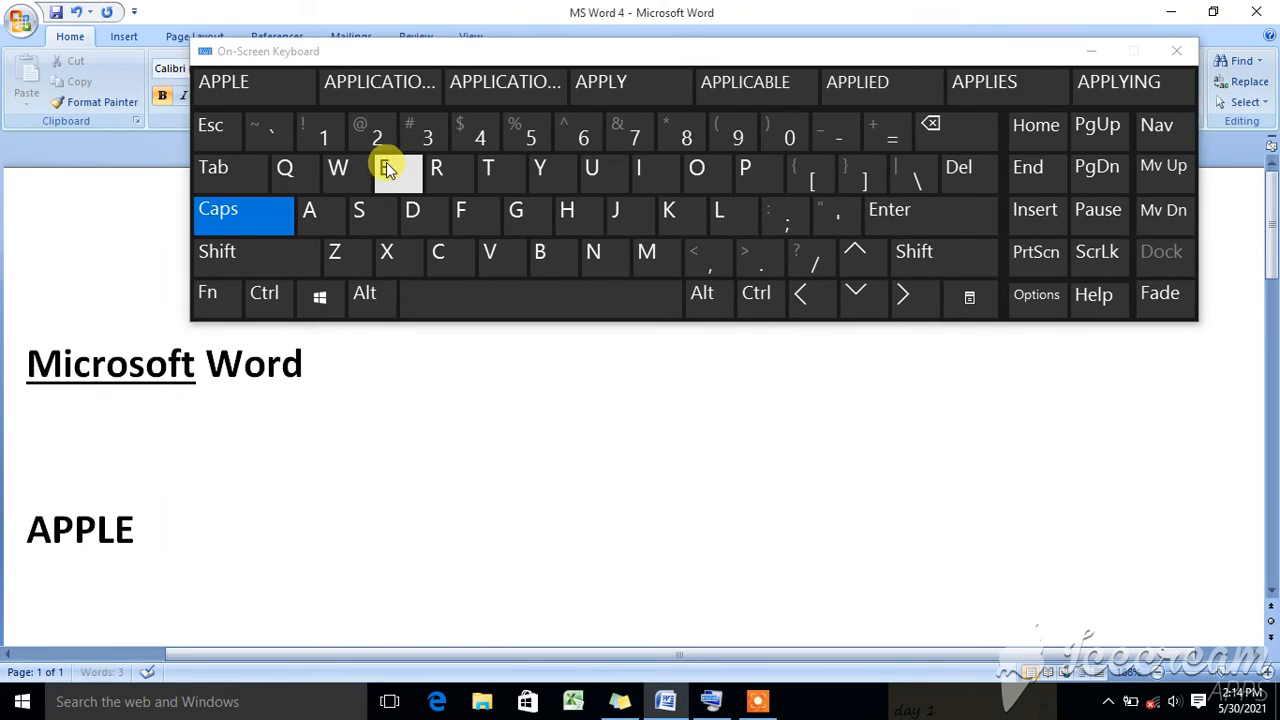
- Add a space and the word "MacBook" after "APPLE", capitalising only the M and the B
left_click(460, 297)
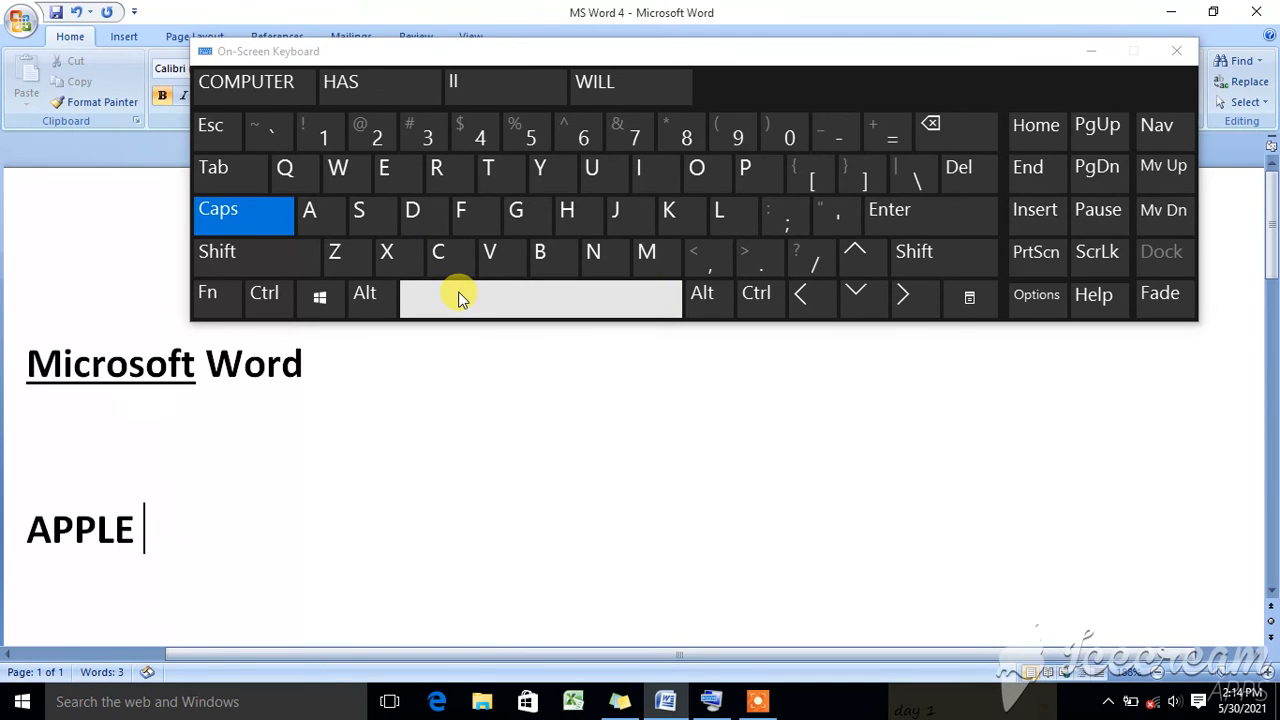
left_click(651, 252)
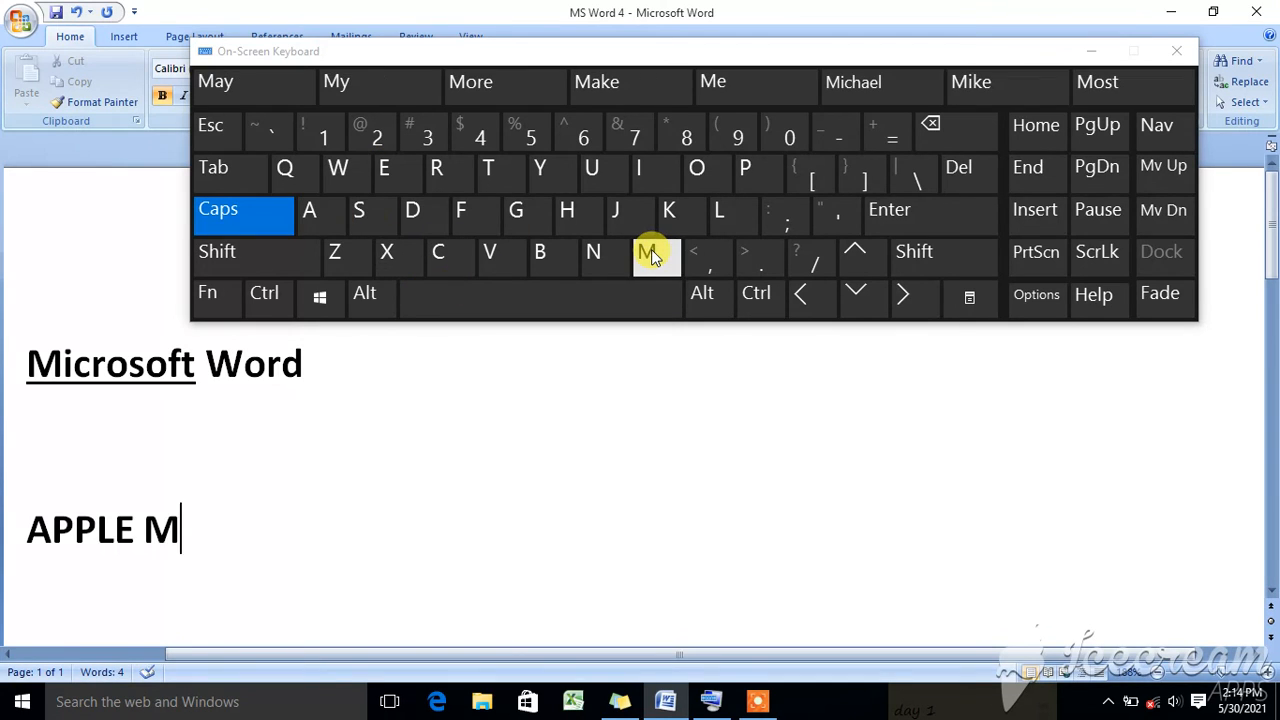
left_click(255, 217)
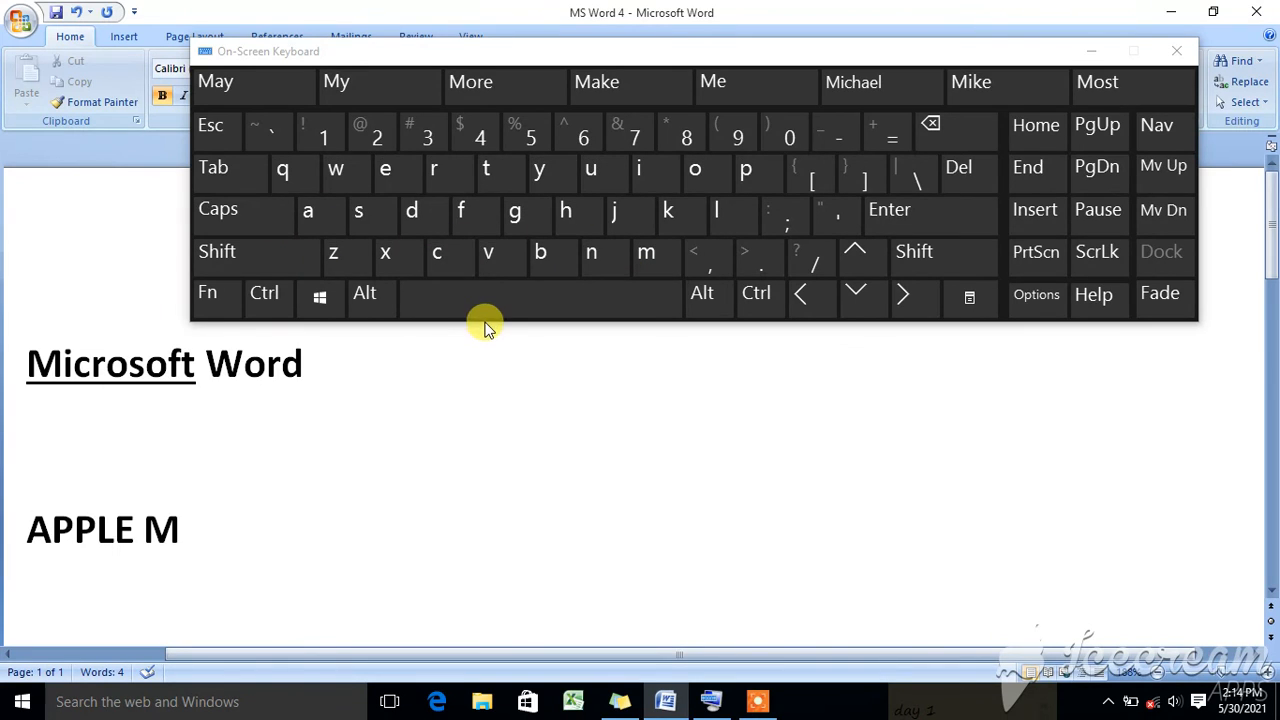
left_click(330, 216)
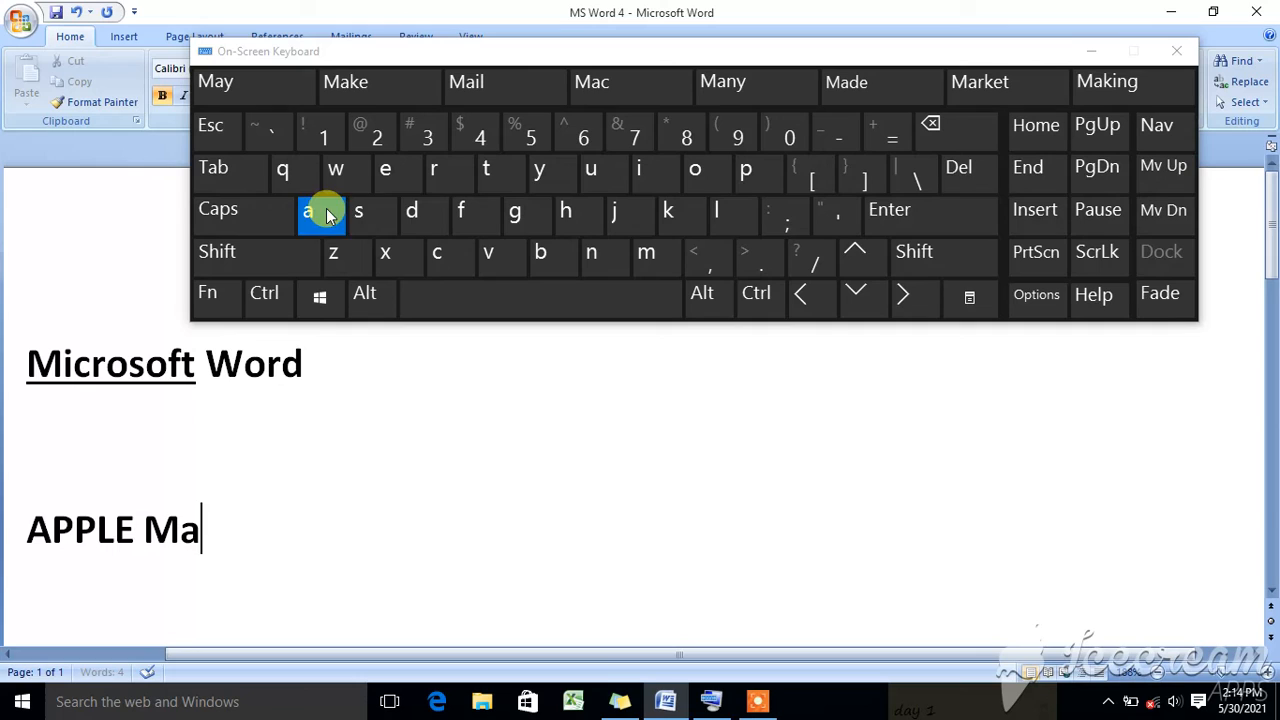
left_click(440, 255)
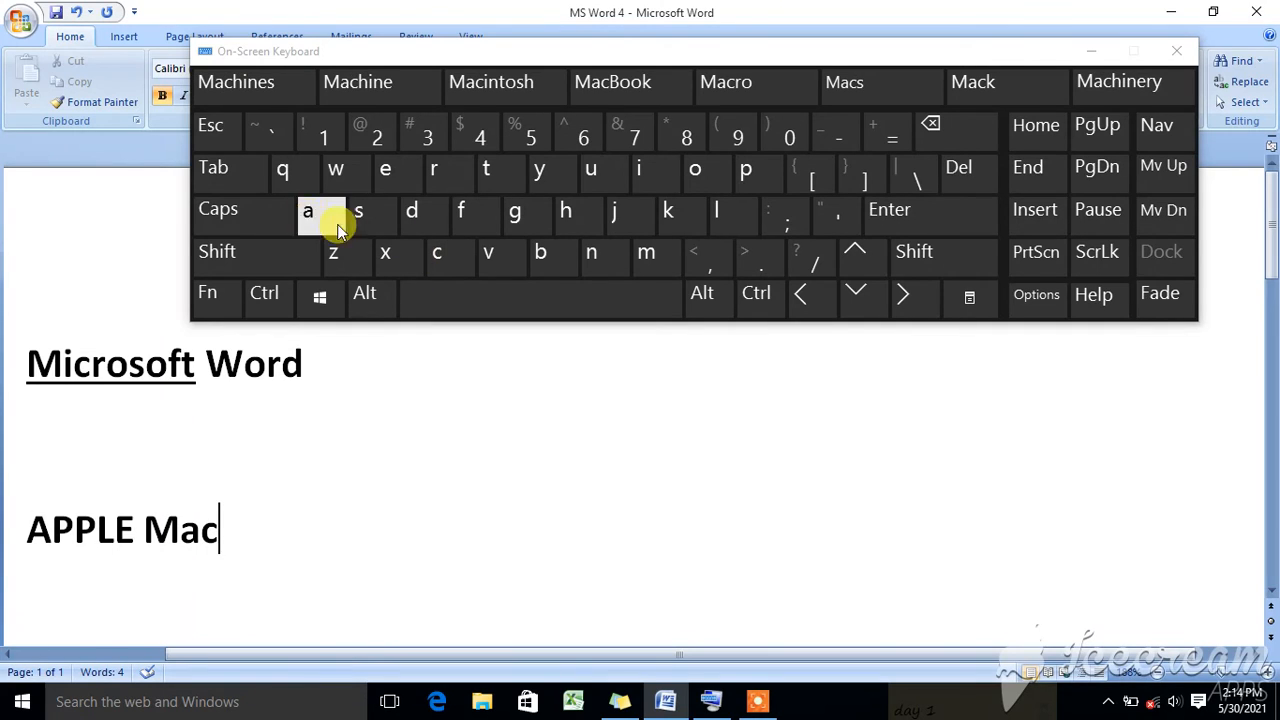
left_click(264, 218)
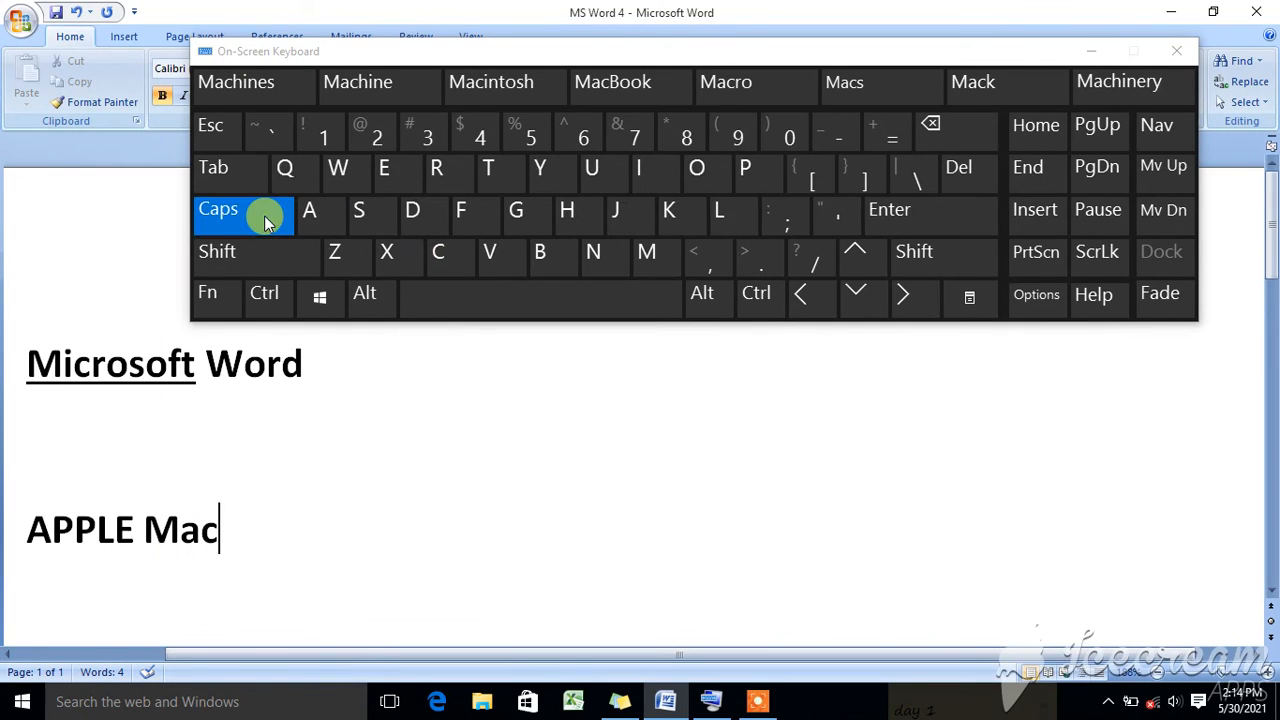
left_click(541, 270)
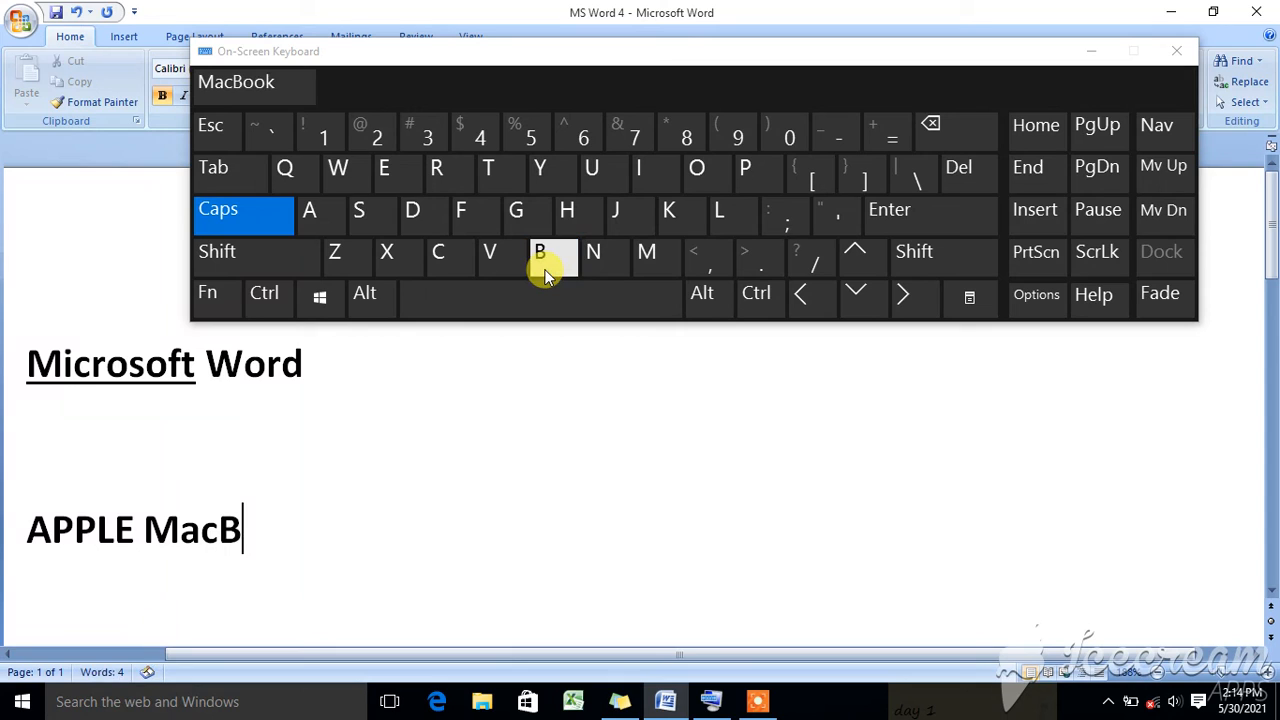
left_click(266, 209)
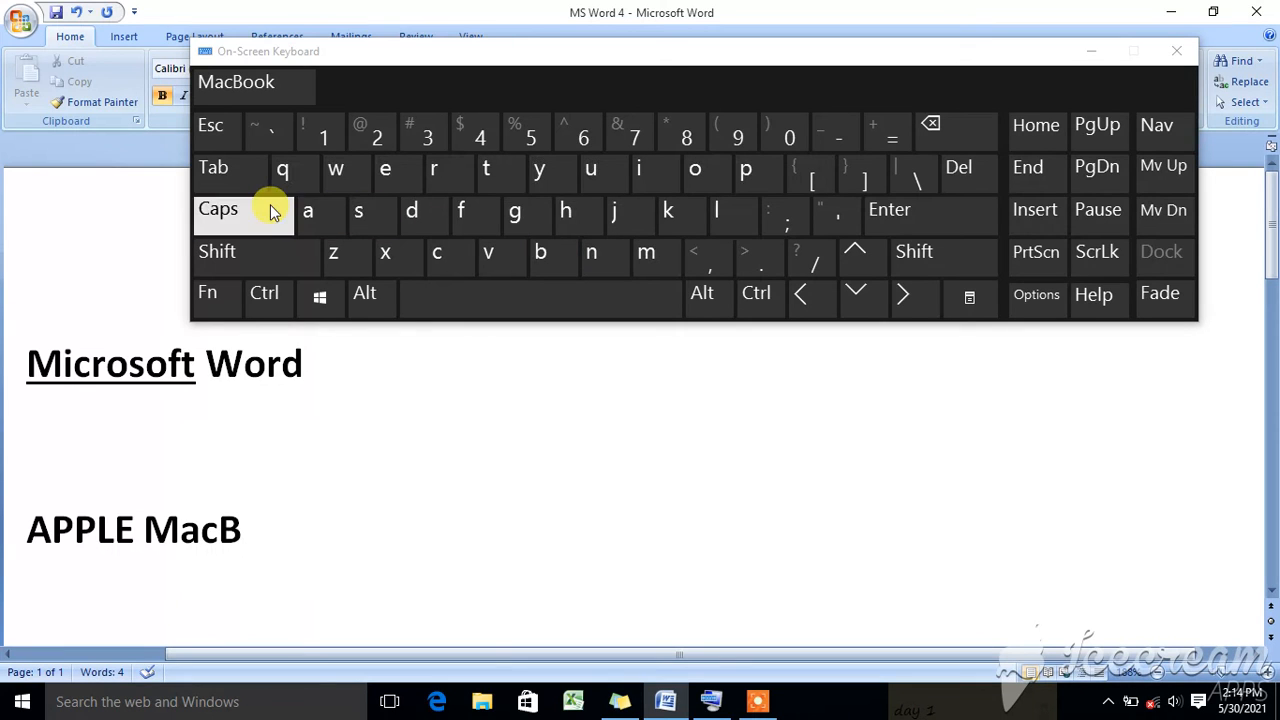
left_click(697, 181)
left_click(698, 186)
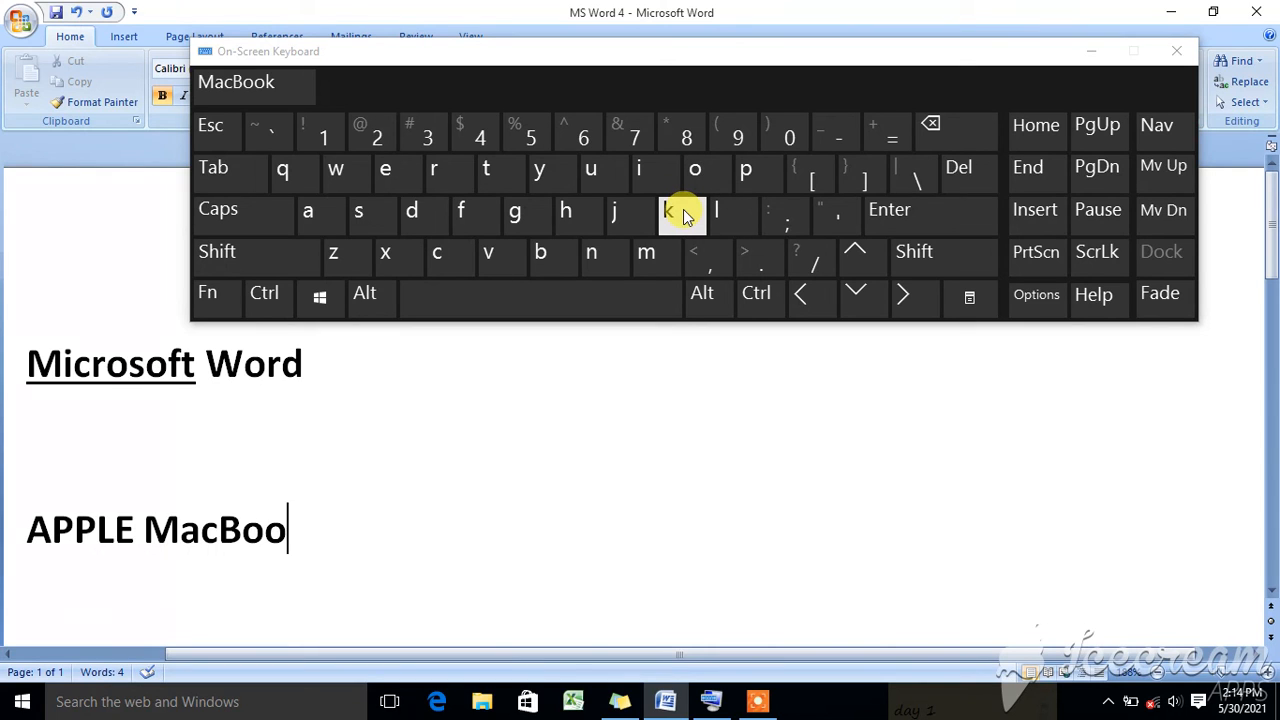
left_click(683, 214)
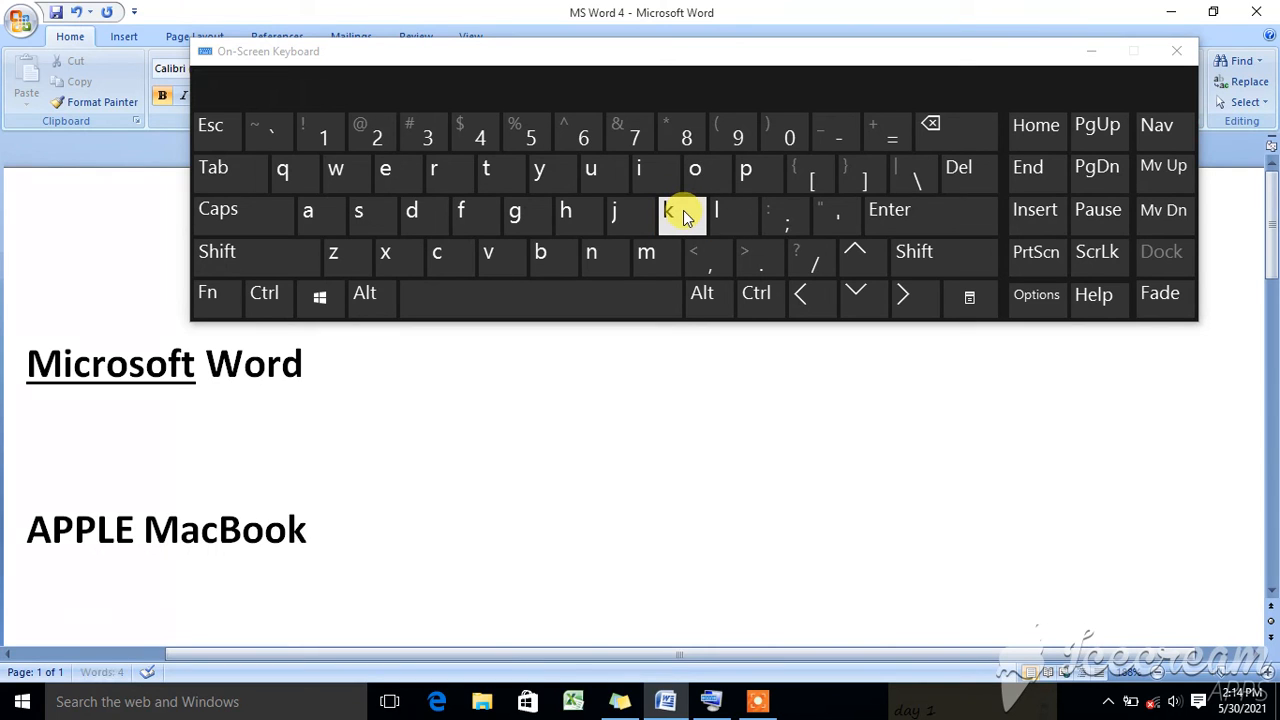
- Add a space and the word "Pro" after "MacBook", with only its first letter capitalised
left_click(577, 296)
left_click(227, 215)
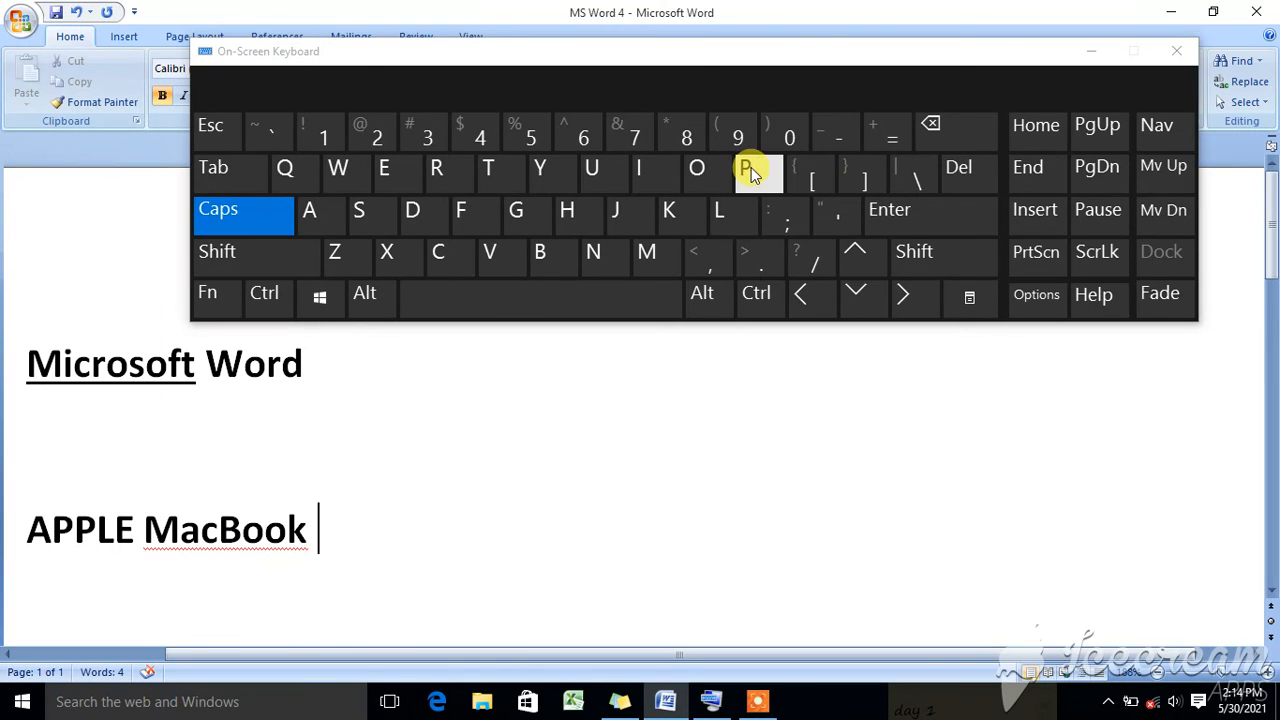
left_click(751, 167)
left_click(265, 210)
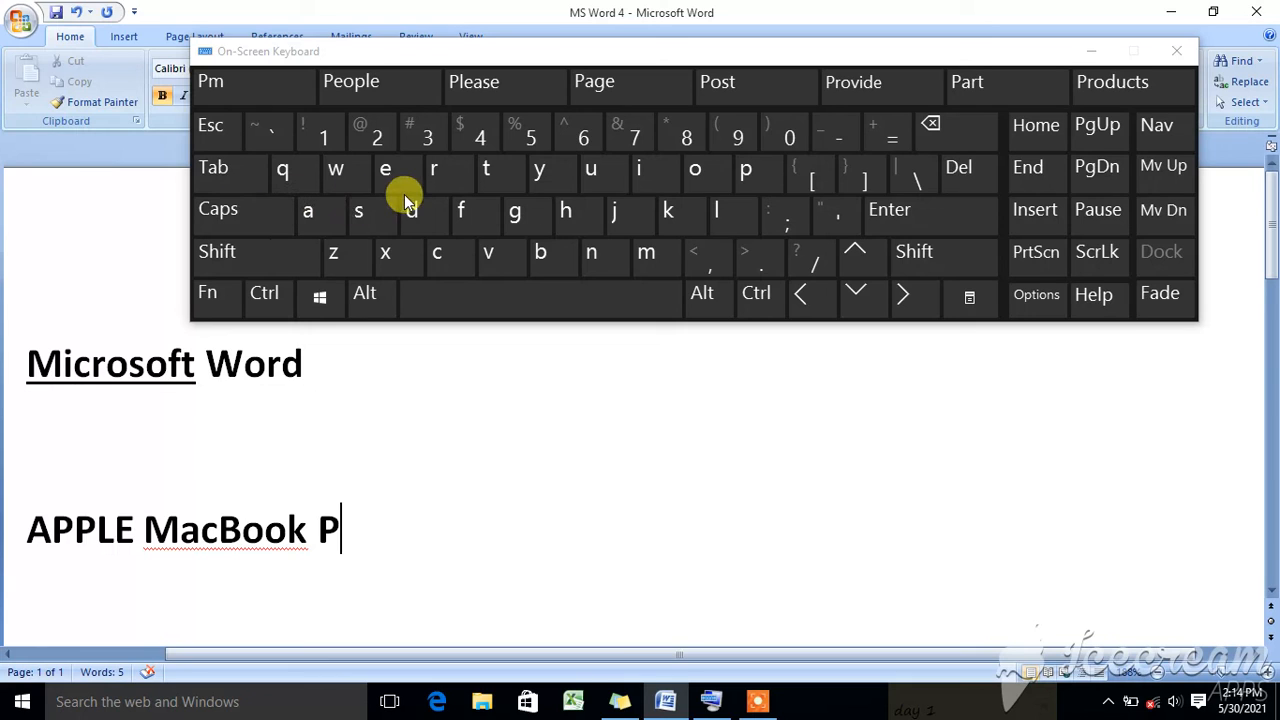
left_click(432, 172)
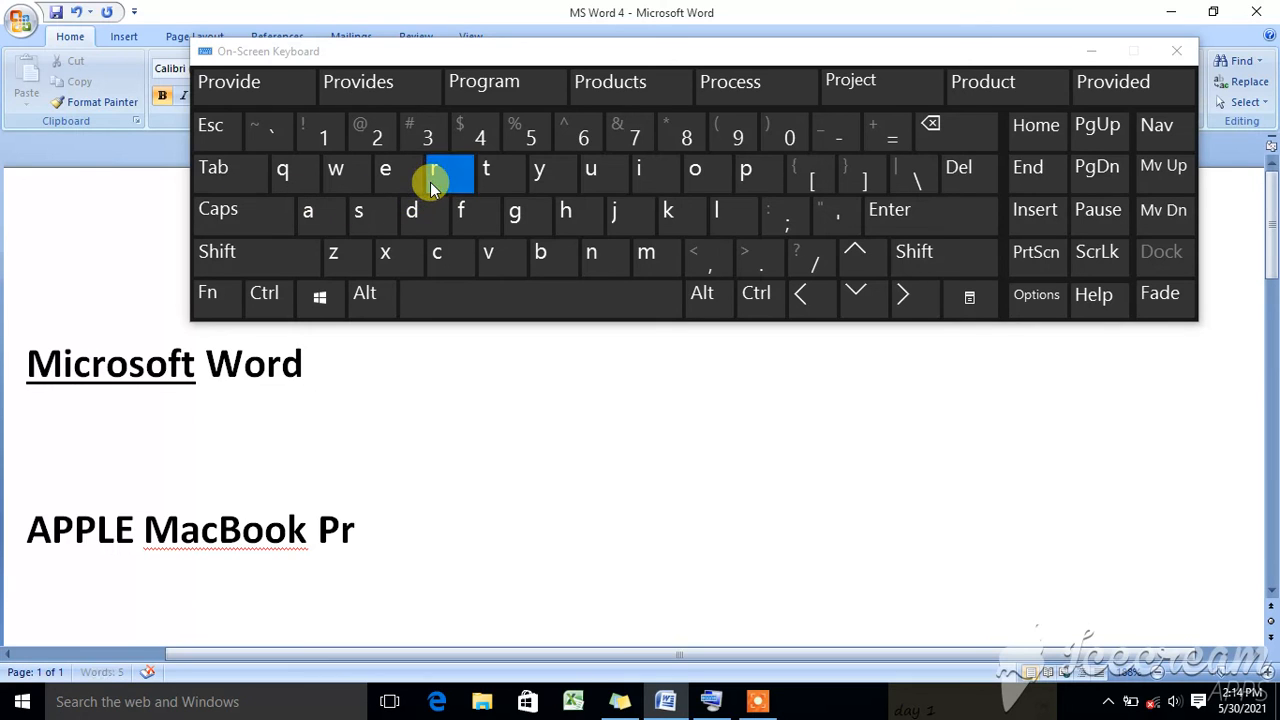
left_click(697, 174)
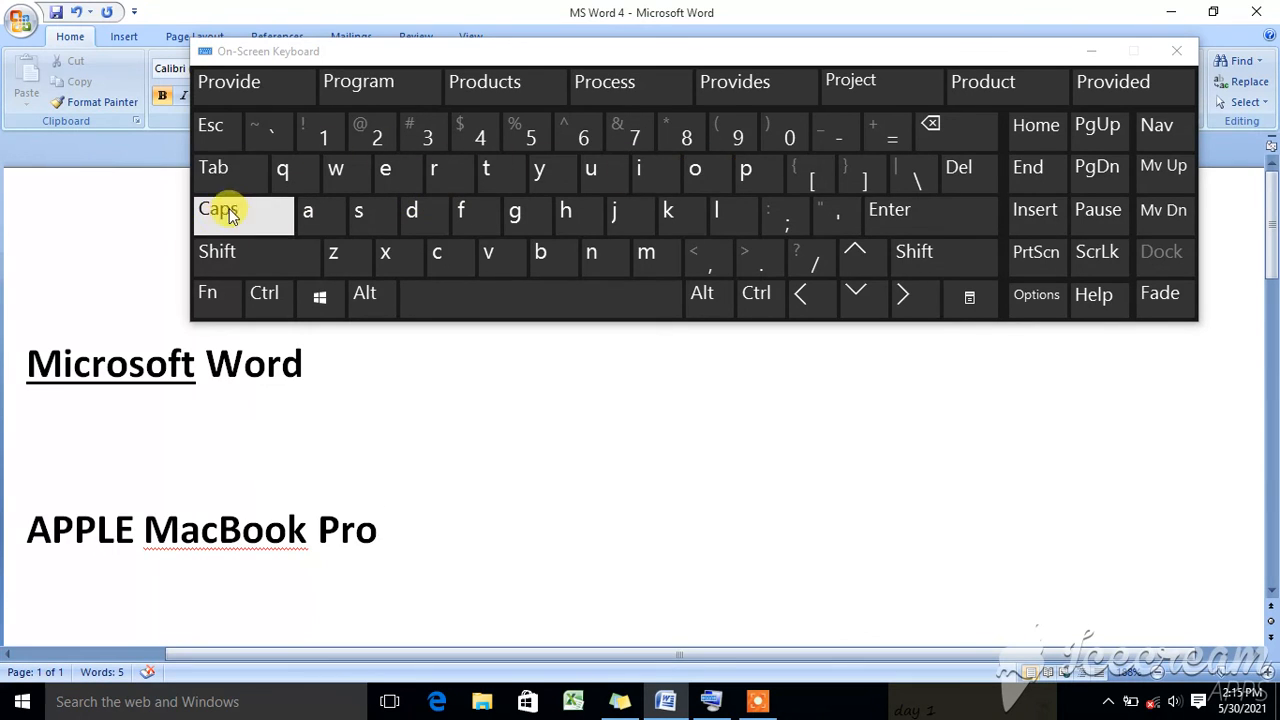